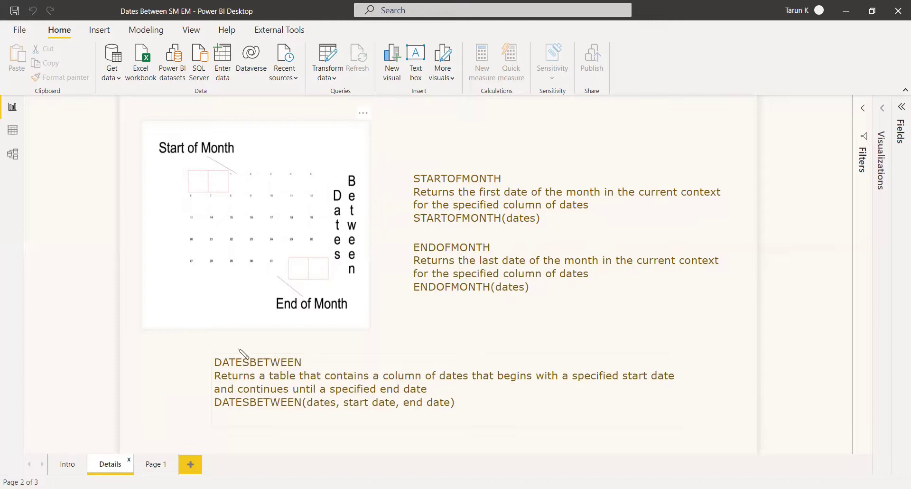
Step: Switch from the Details page to the empty Page 1 of the report
click(155, 464)
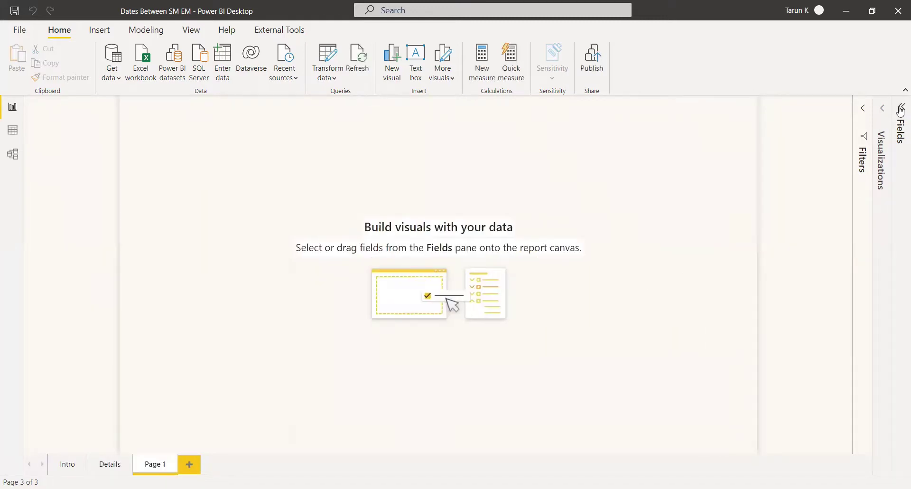
Step: Expand the Fields pane to show the Calendar and Sales Details fields
click(900, 275)
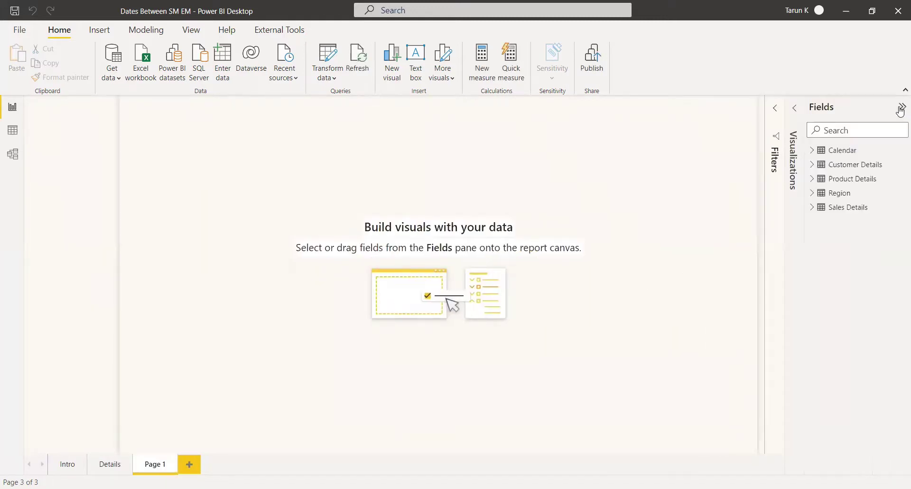
click(812, 151)
click(811, 222)
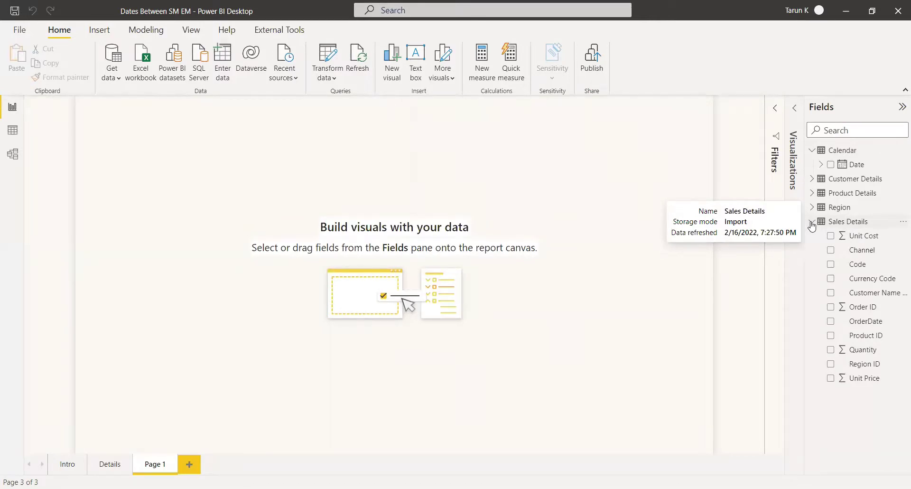
Step: Insert an enlarged table of Calendar Year, Month, Day (no Quarter) and Sales Details Quantity
click(793, 211)
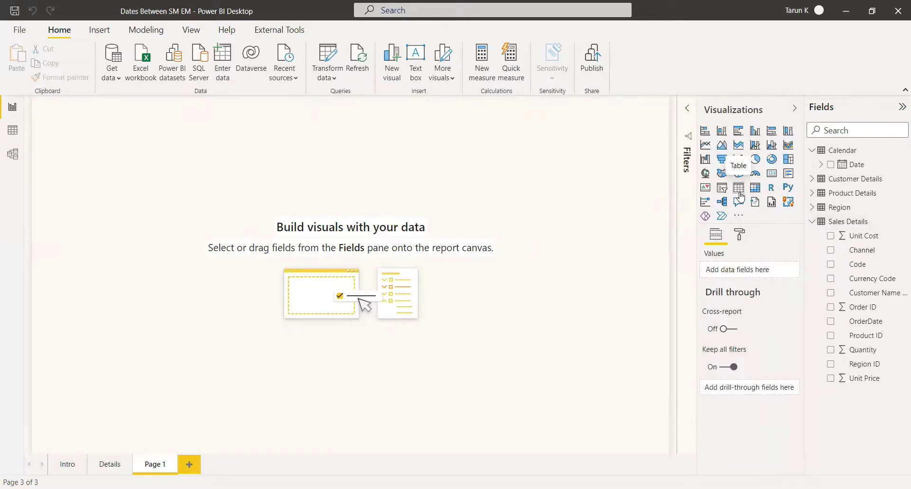
click(739, 193)
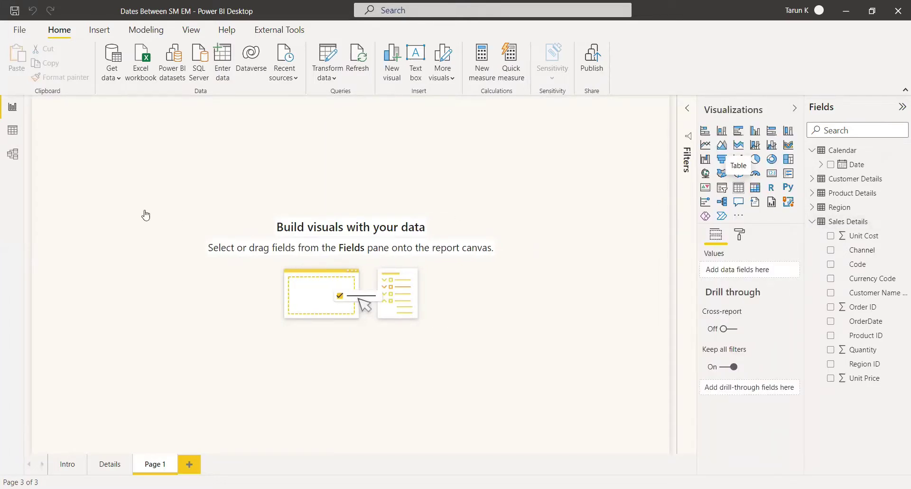
click(830, 165)
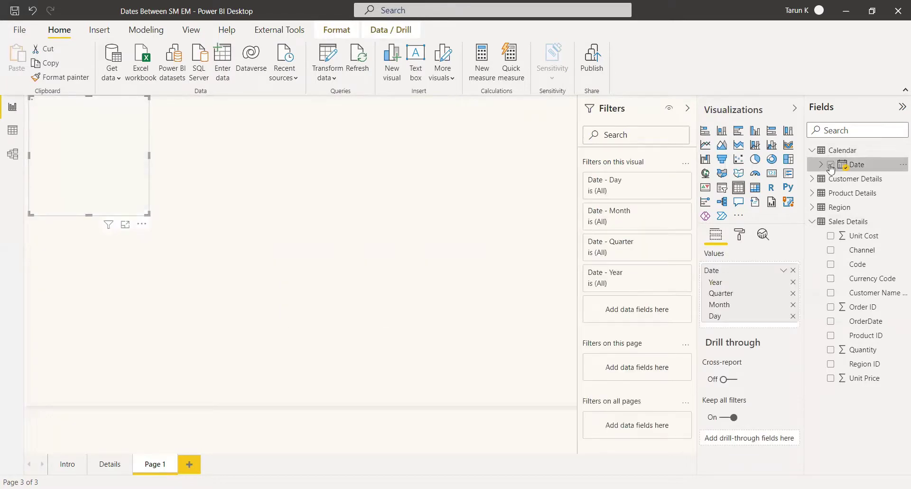
click(792, 293)
drag(148, 215, 211, 388)
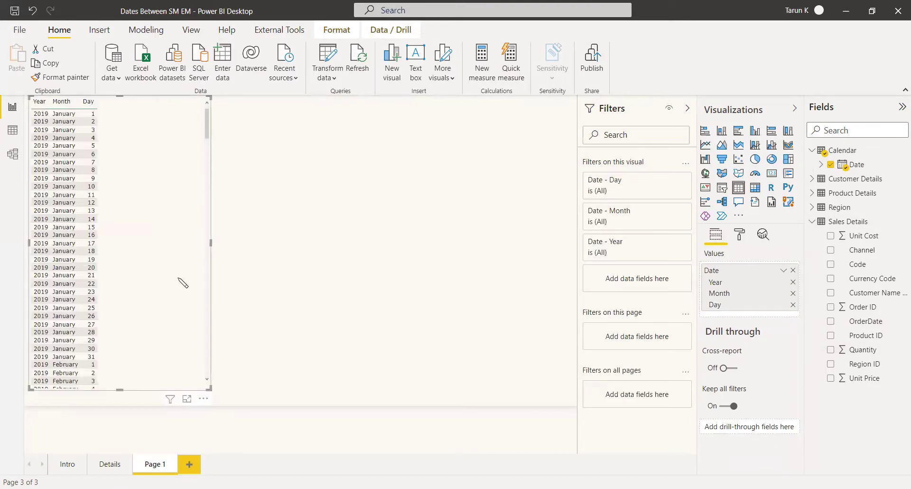
click(830, 350)
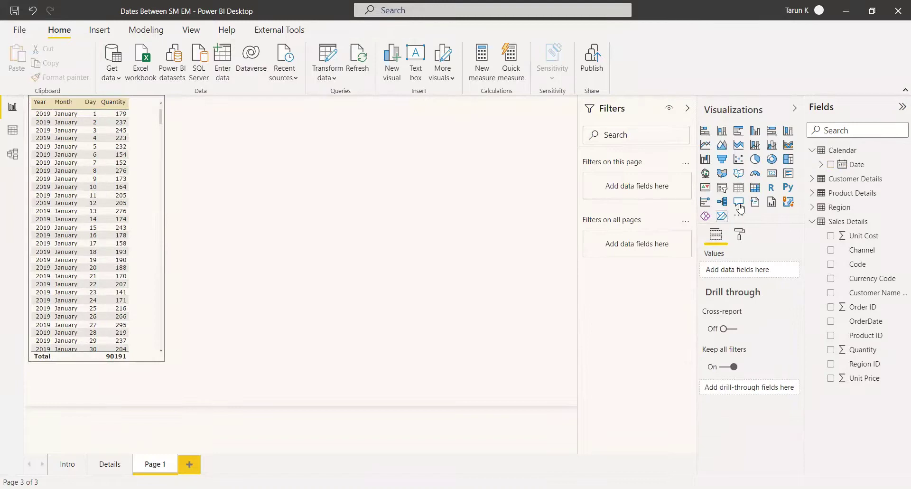
Step: Insert a slicer on the Calendar Date hierarchy, keeping only the Year and Month levels
click(726, 188)
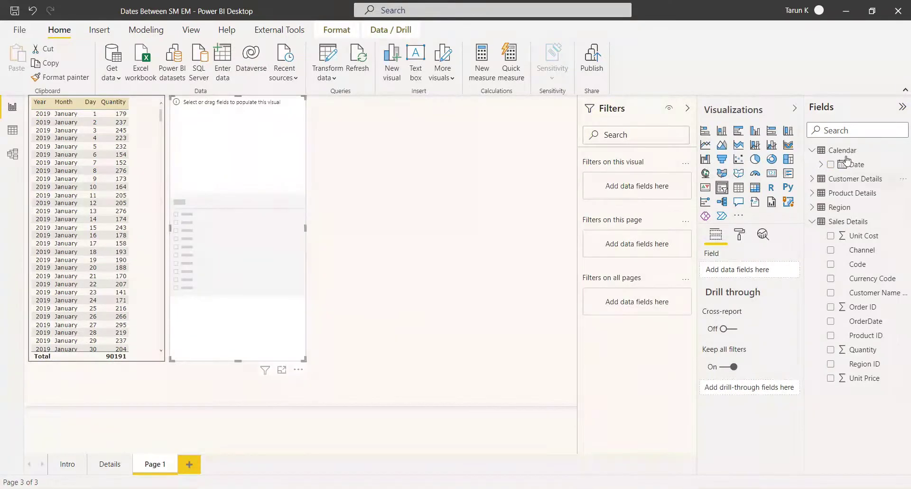
click(830, 165)
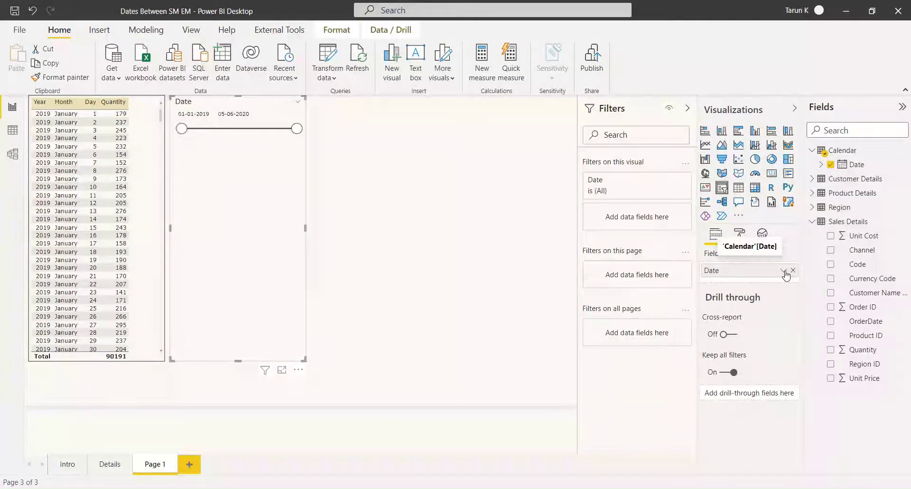
click(784, 271)
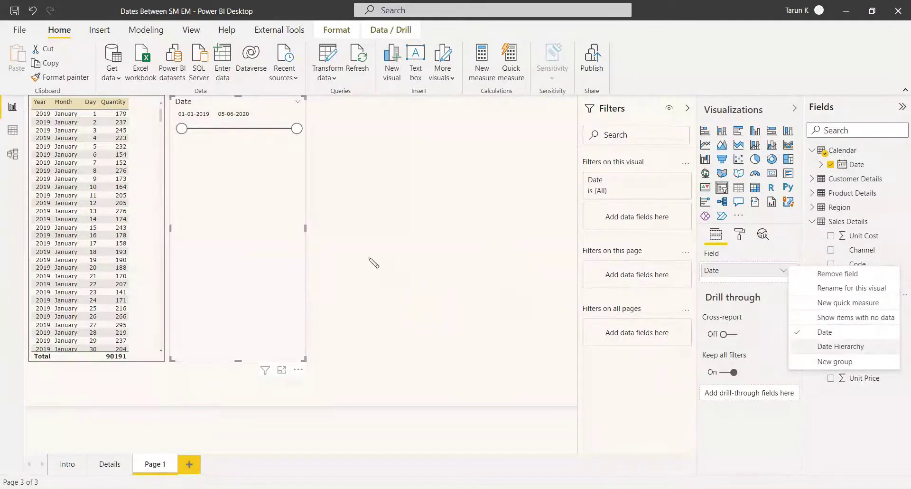
click(824, 346)
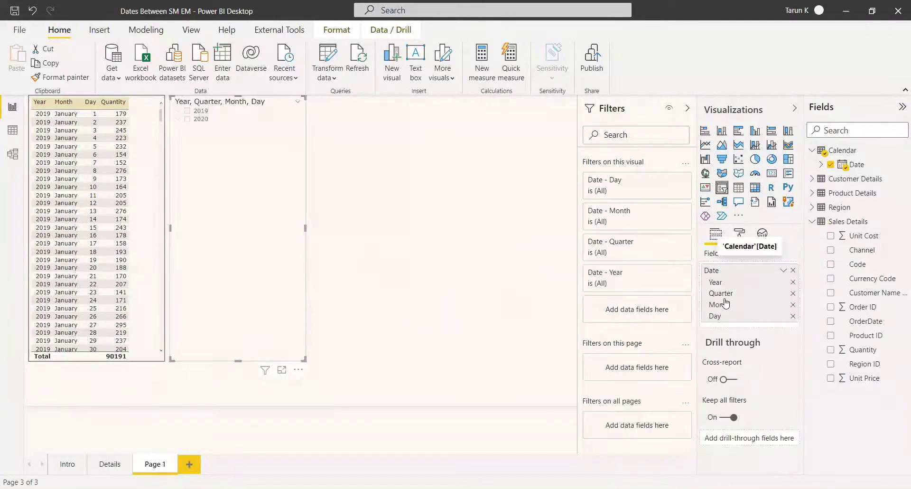
click(791, 295)
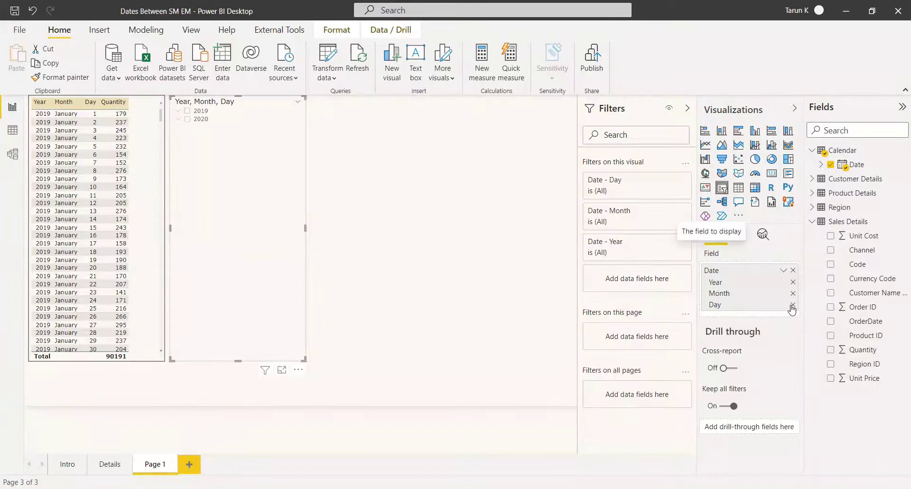
click(792, 305)
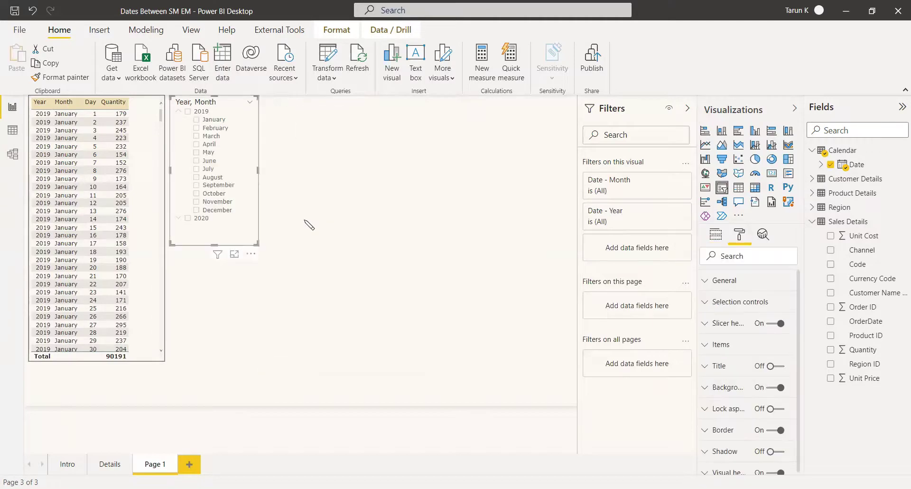
Step: Tick August 2019 in the slicer so the table totals 6386, then deselect the slicer
click(198, 177)
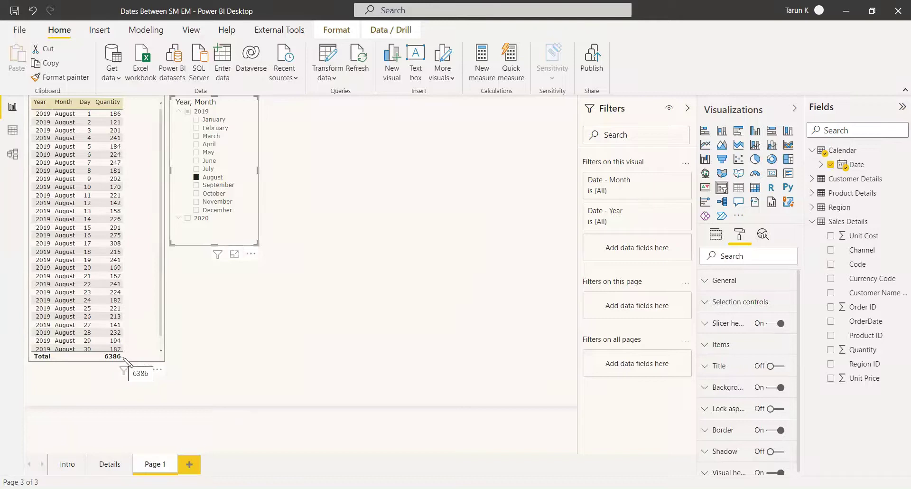
scroll(143, 261, down, 1)
scroll(148, 277, up, 1)
click(124, 387)
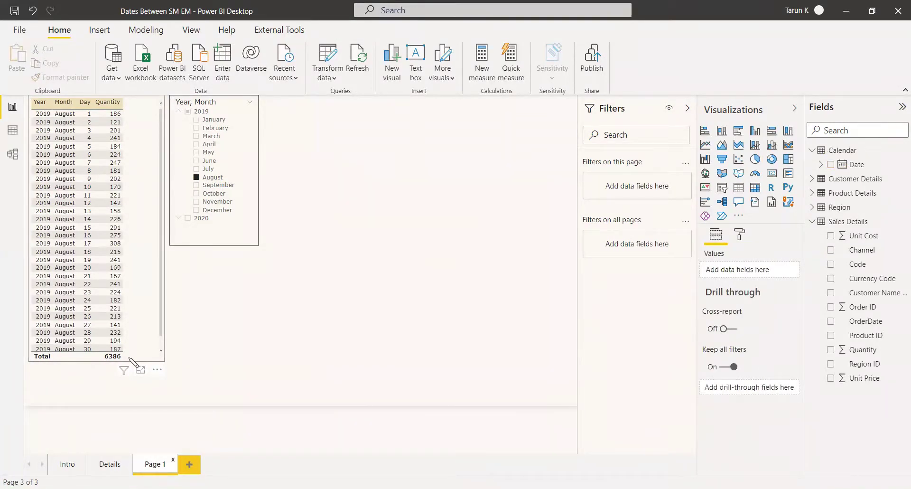
Step: Start a new Sales Details measure named 'StartofMonth Sales' beginning with CALCULATE(
right_click(839, 221)
click(795, 231)
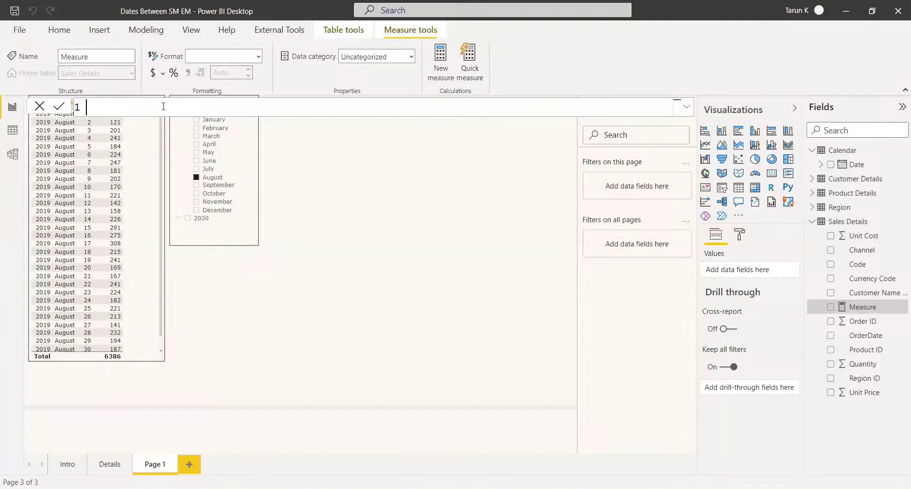
text(StartofMonth Sales = )
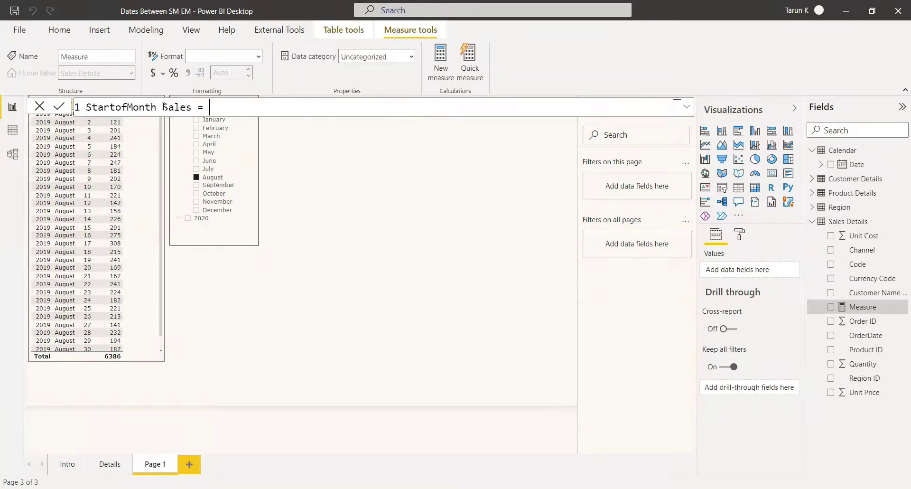
text(cale)
key(Tab)
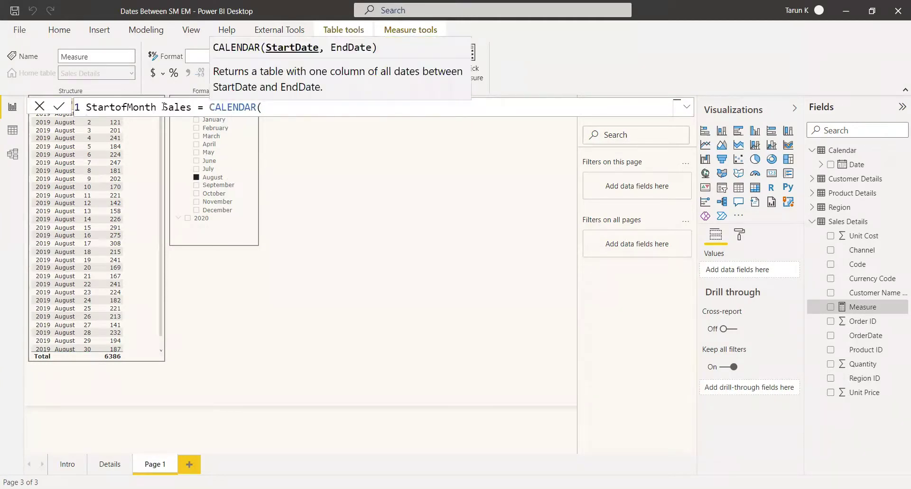
key(BackSpace)
key(BackSpace)
key(BackSpace)
key(BackSpace)
key(BackSpace)
key(BackSpace)
key(BackSpace)
key(BackSpace)
key(BackSpace)
key(BackSpace)
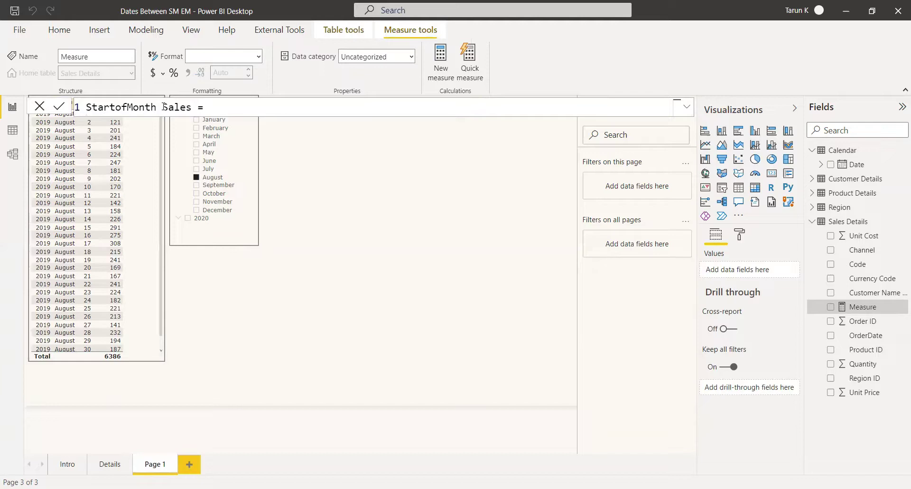
text(calc)
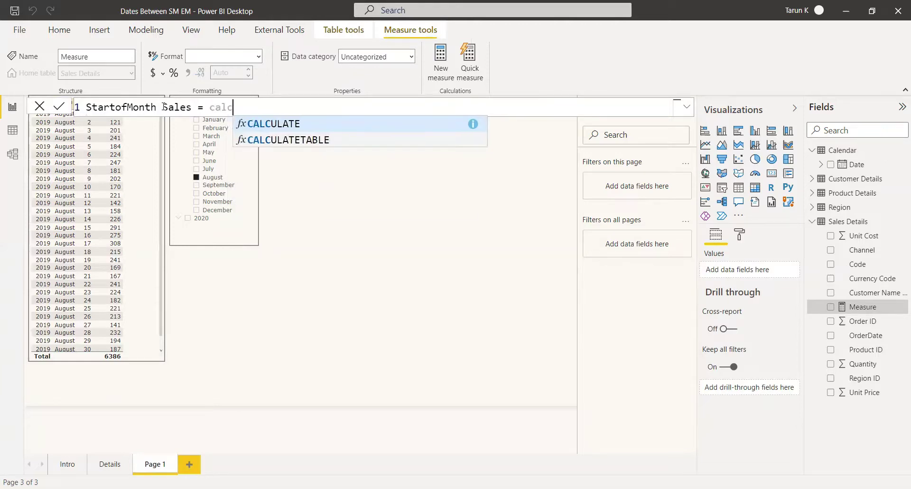
key(Tab)
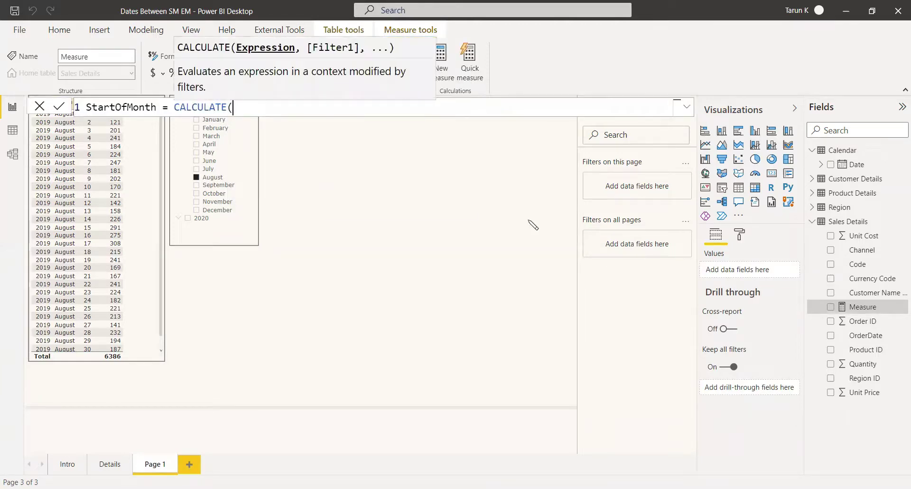
Step: Complete the formula with SUM('Sales Details'[Quantity]) and STARTOFMONTH('Calendar'[Date])
text(sum)
key(Tab)
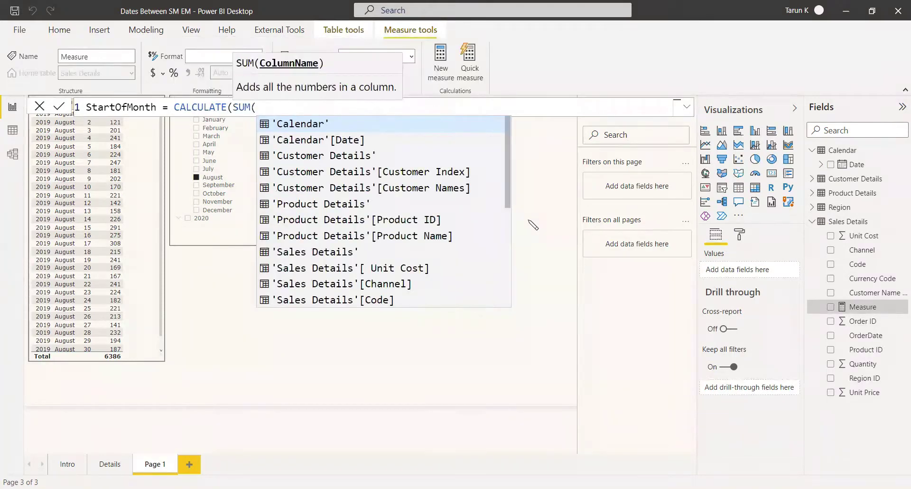
text(quan)
key(Tab)
text(),)
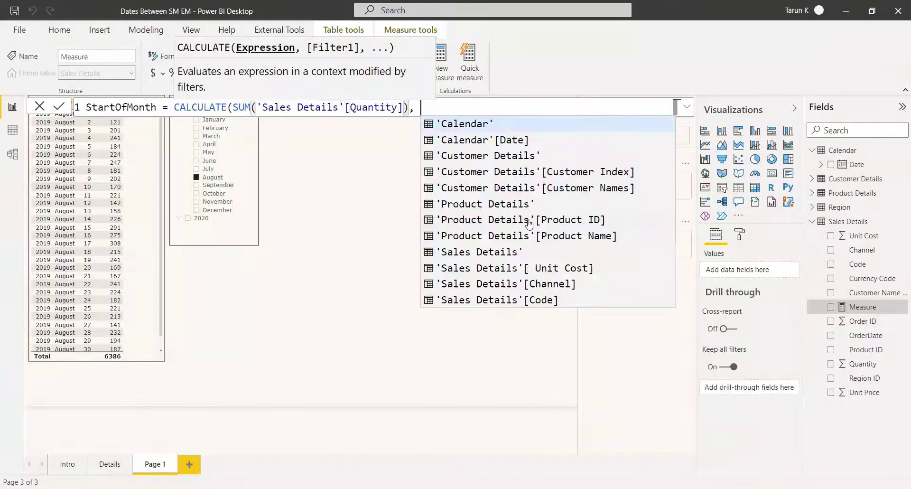
text( sta)
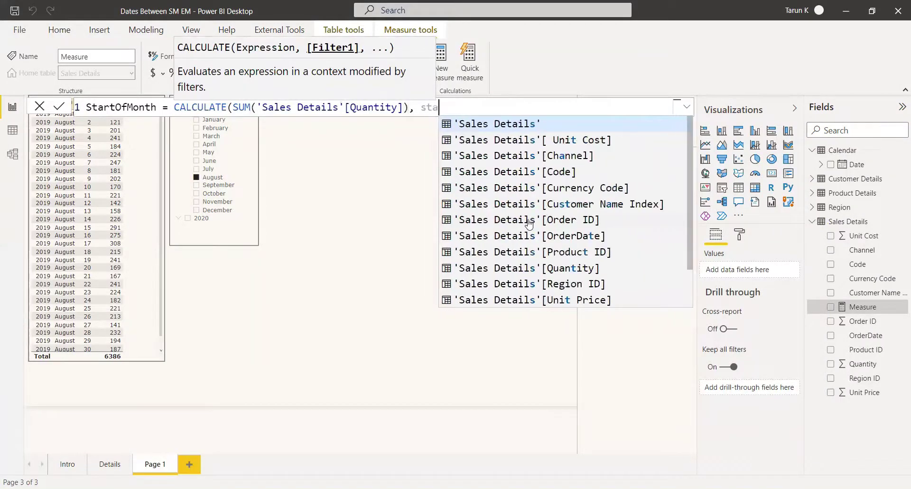
key(Tab)
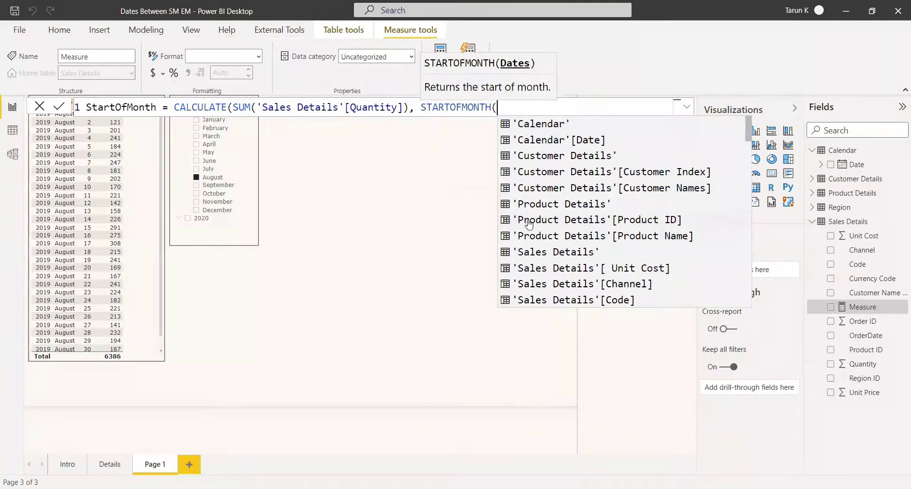
scroll(529, 224, down, 3)
text(ca)
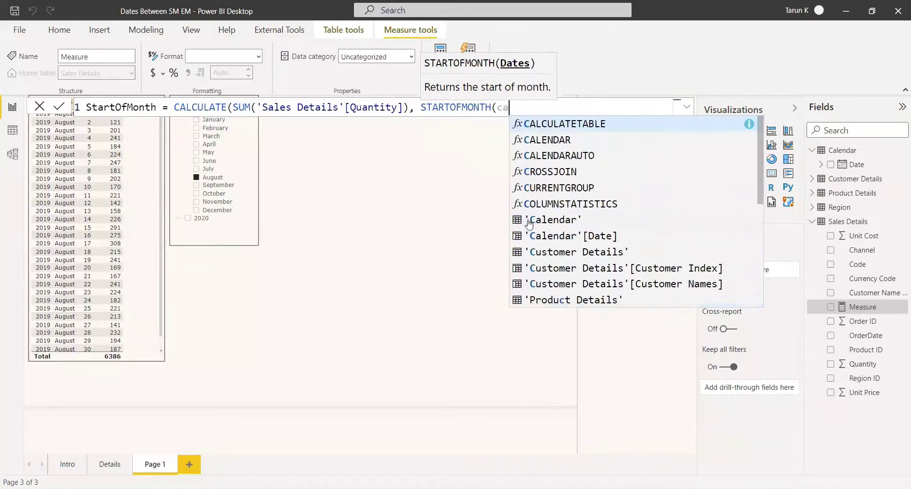
text(le)
key(Down)
key(Down)
key(Down)
key(Down)
key(Tab)
text()))
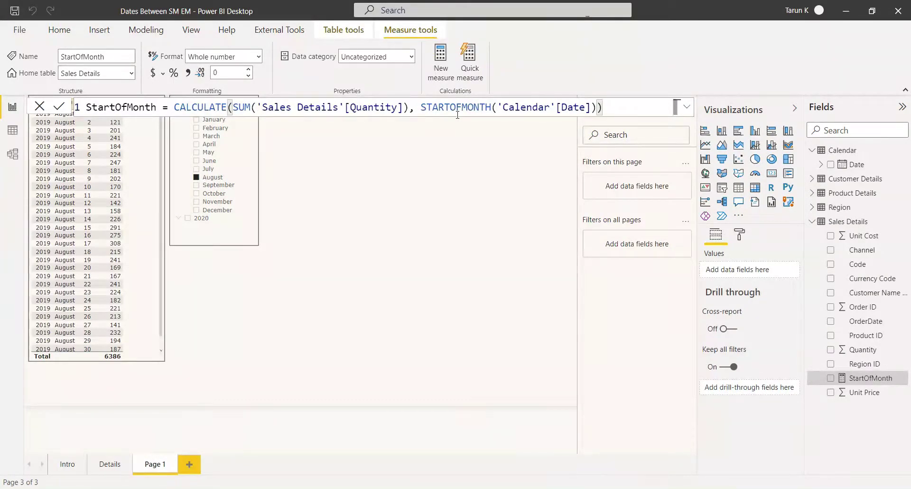
Step: Discard the unfinished formula edit and clear the August filter from the slicer
click(39, 106)
click(209, 183)
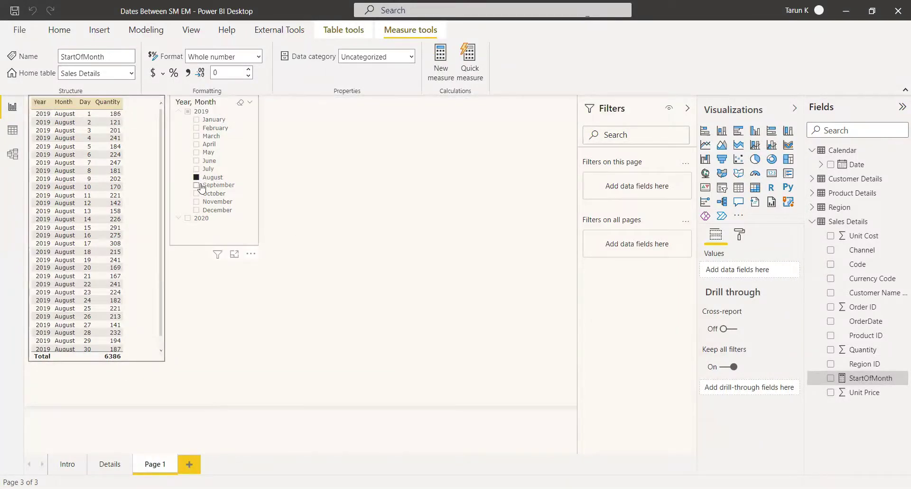
click(114, 150)
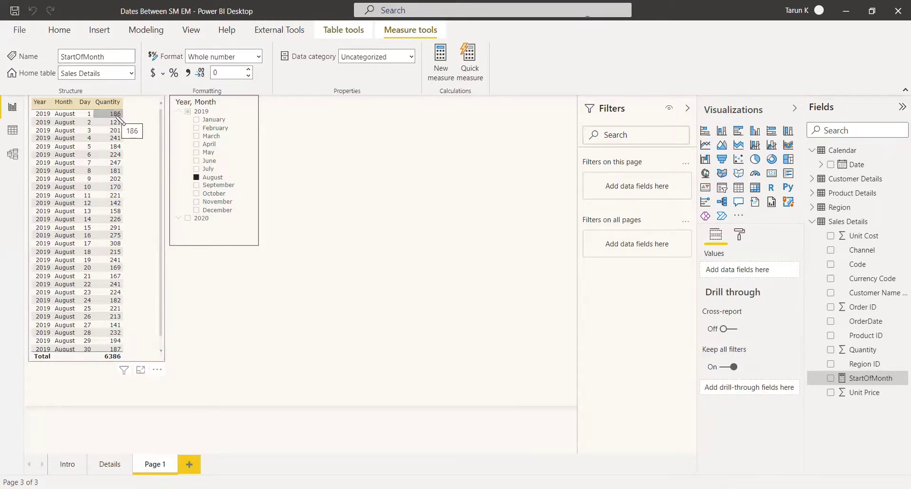
click(437, 230)
click(196, 178)
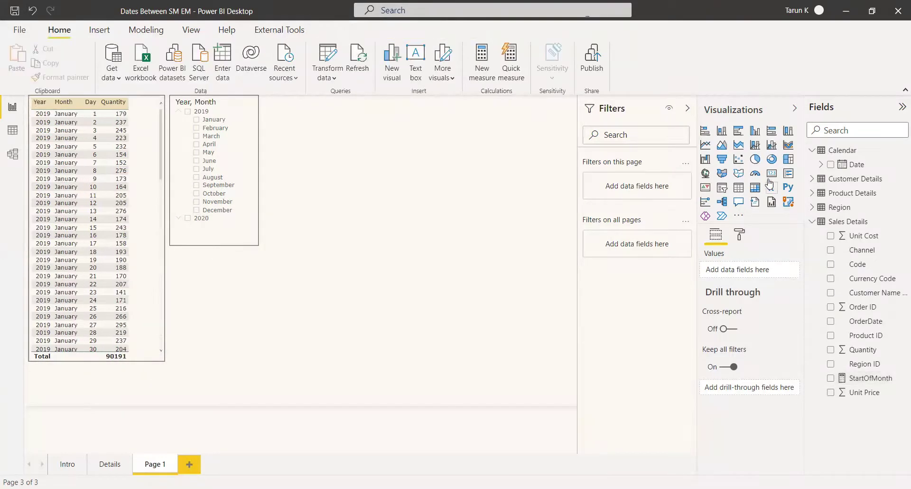
Step: Add a card showing the StartOfMonth measure at the top of the page
click(772, 180)
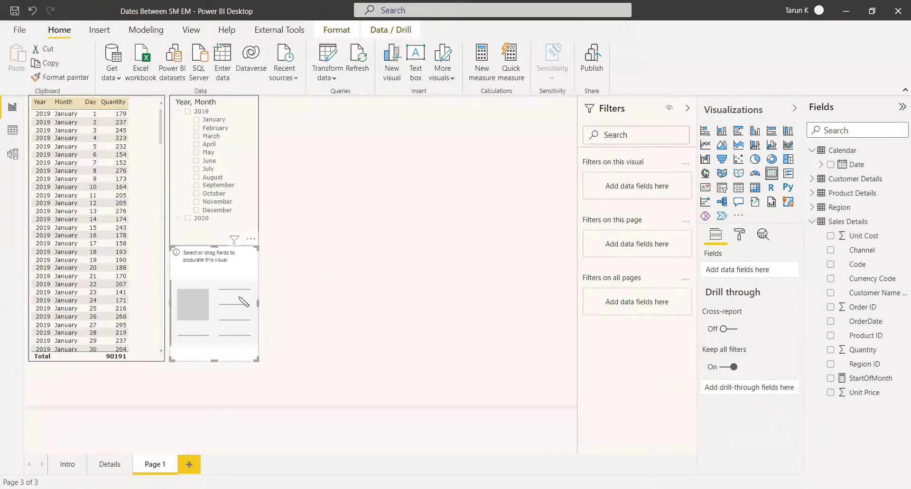
drag(240, 296, 399, 140)
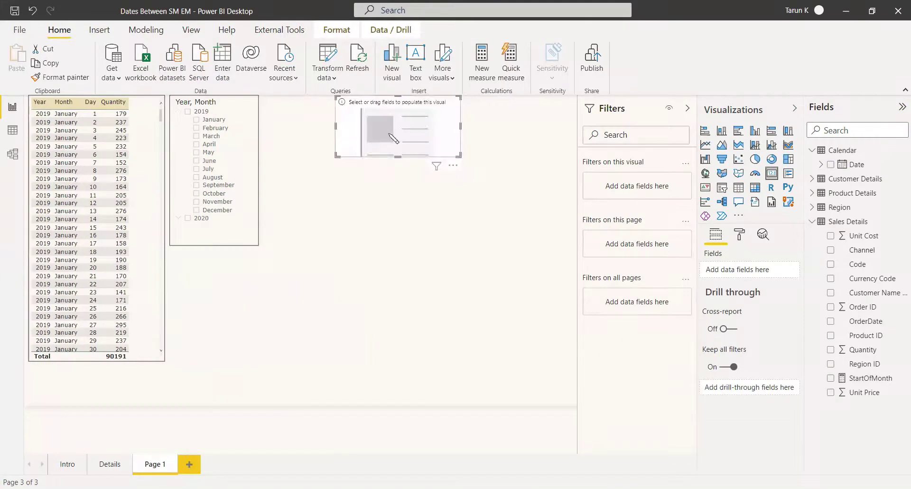
click(830, 378)
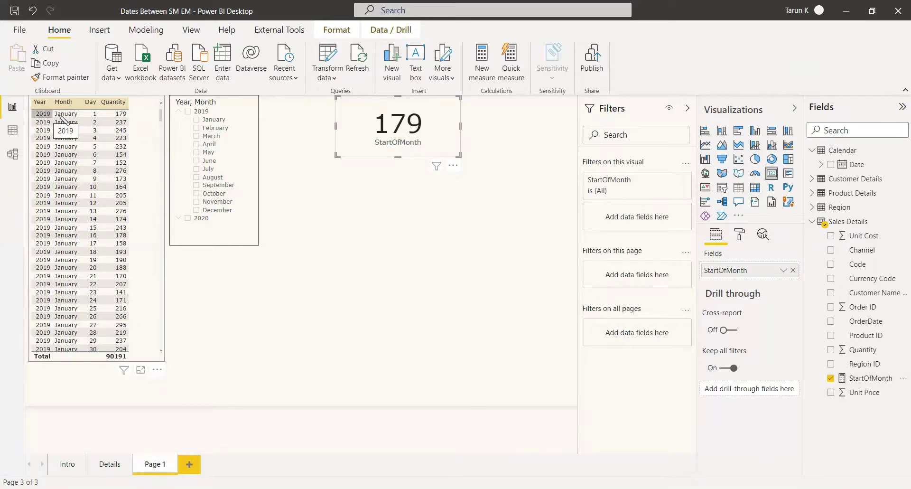
click(739, 234)
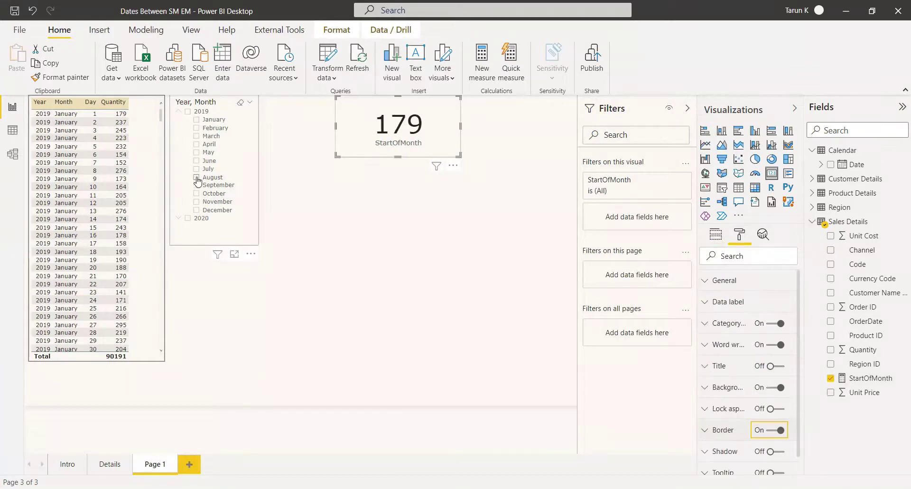
Step: Test the card by filtering to August, then September 2019, then clearing the filter
click(196, 178)
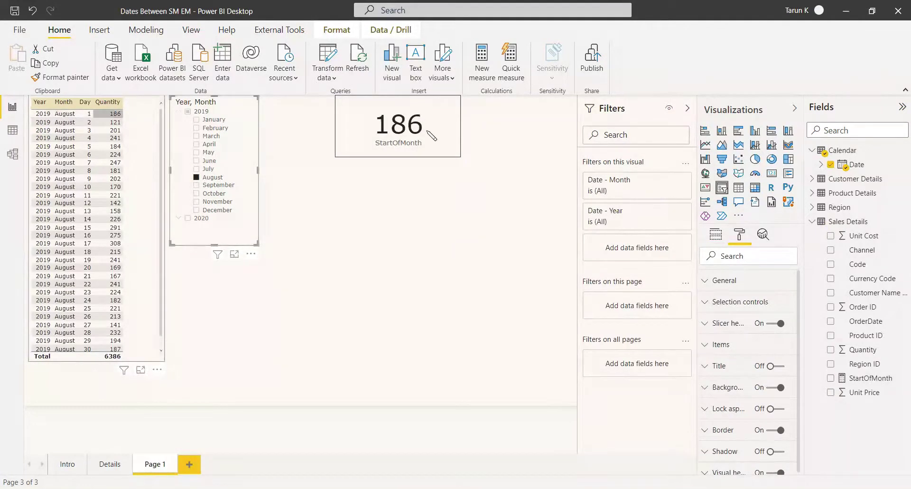
click(196, 185)
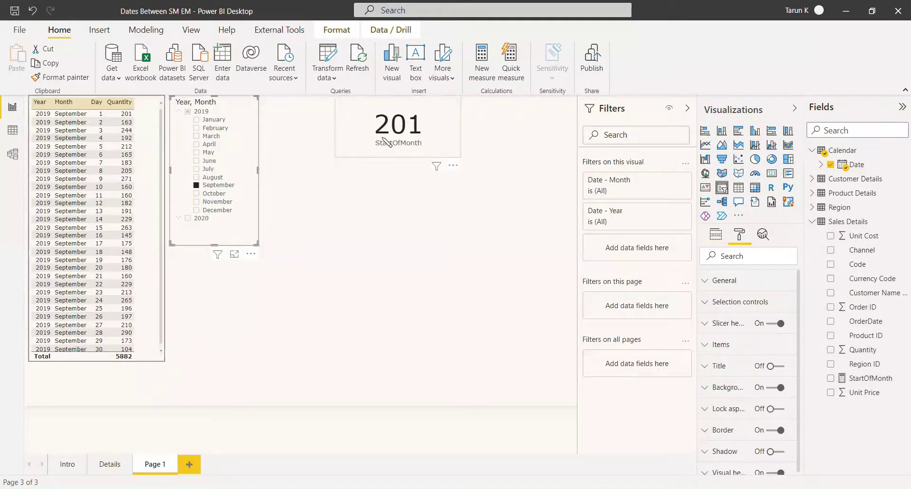
click(202, 188)
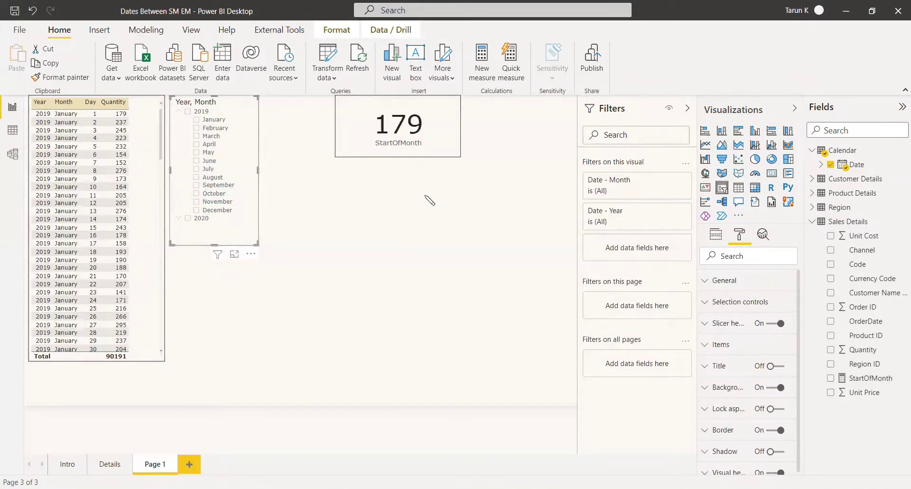
scroll(139, 226, down, 7)
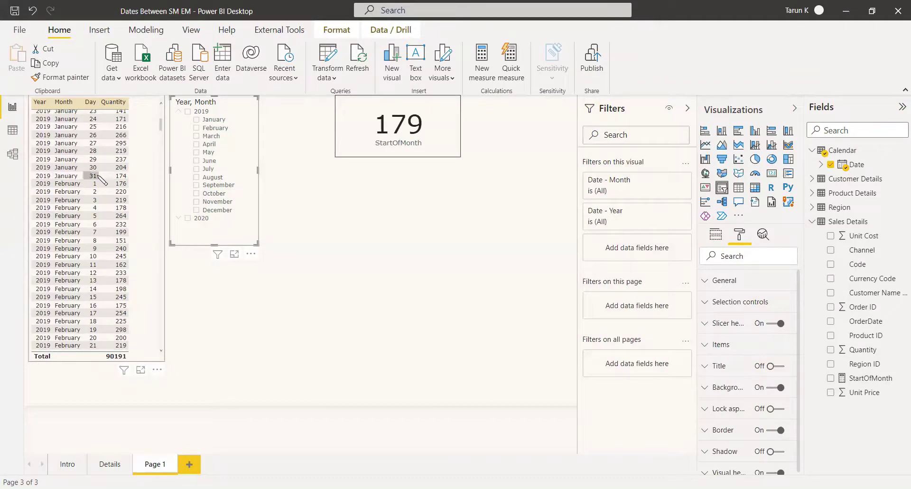
Step: Write a Sales Details measure 'EndOfMonth Quantity = CALCULATE(SUM('Sales Details'[Quantity]), ENDOFMONTH(...'
click(433, 225)
right_click(848, 221)
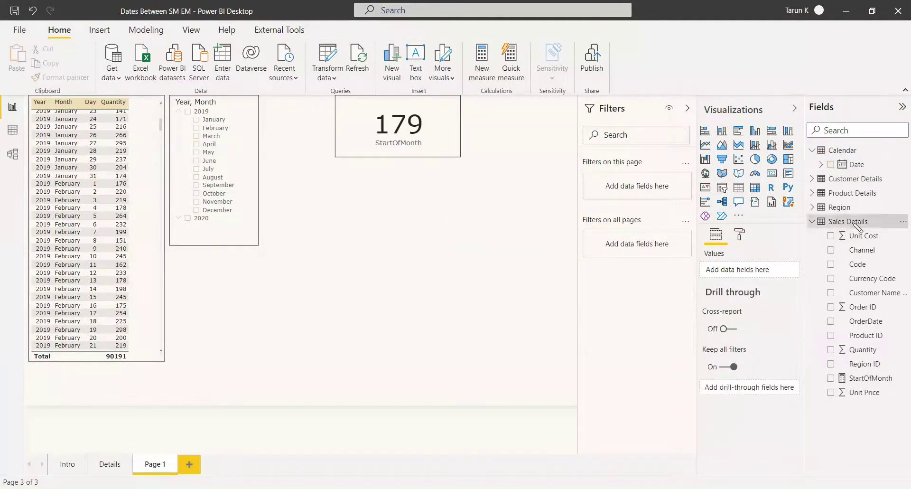
click(806, 234)
text(EndO)
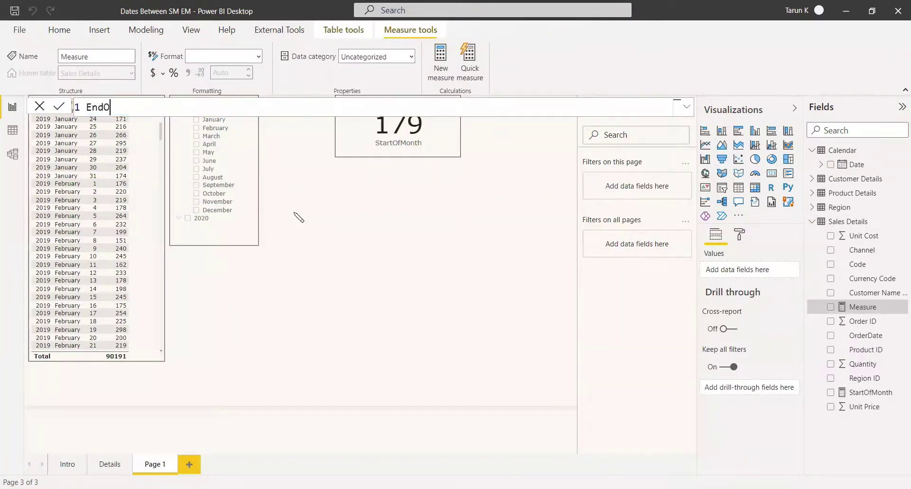
text(fMonth Sales)
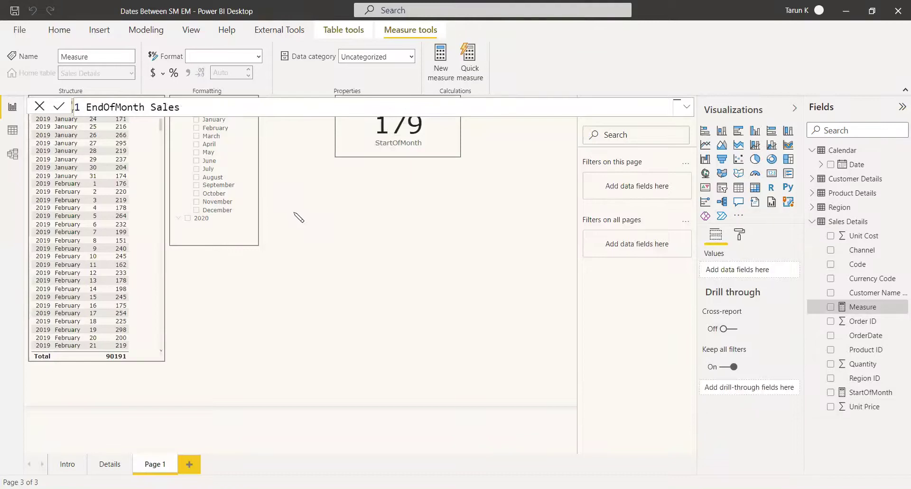
key(BackSpace)
key(BackSpace)
key(BackSpace)
key(BackSpace)
key(BackSpace)
key(BackSpace)
text(Quantity = CALCULATE()
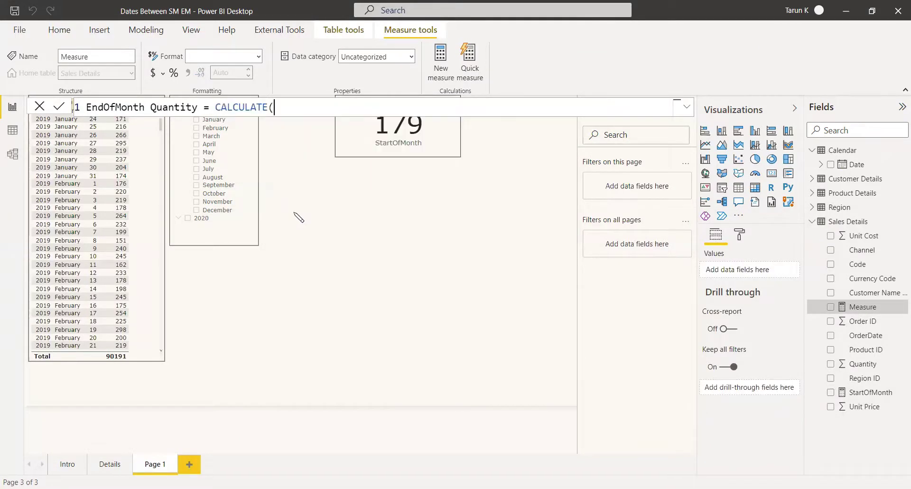
text(sum()
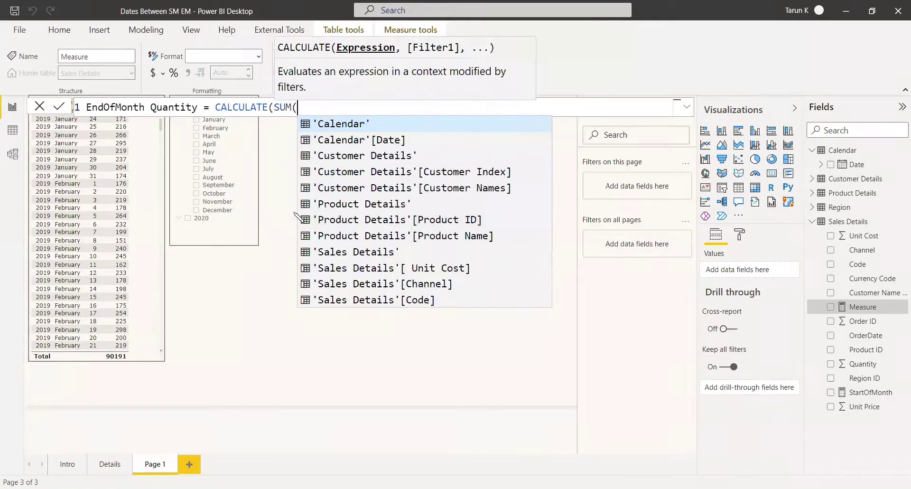
text('Sales Details'[Quantity]), )
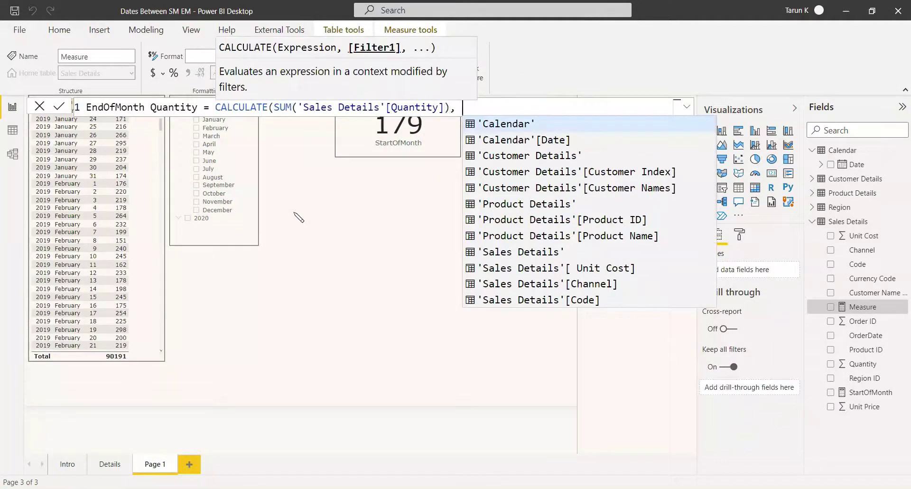
text(ENDOFMONTH()
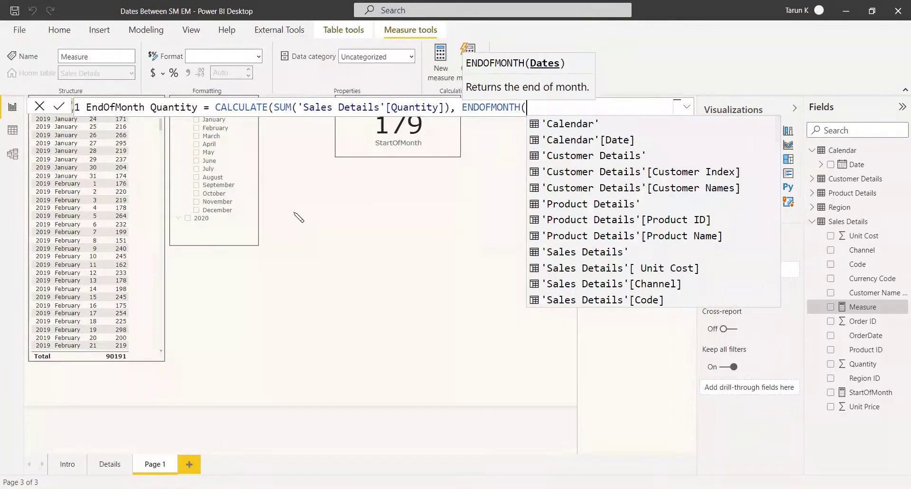
text(cal)
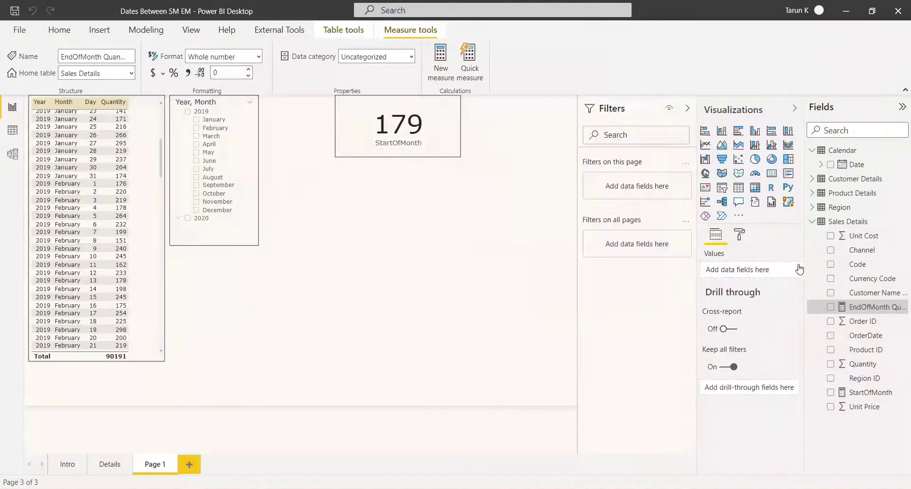
Step: Add a card showing EndOfMonth Quantity (102) and clear the month filter
click(772, 174)
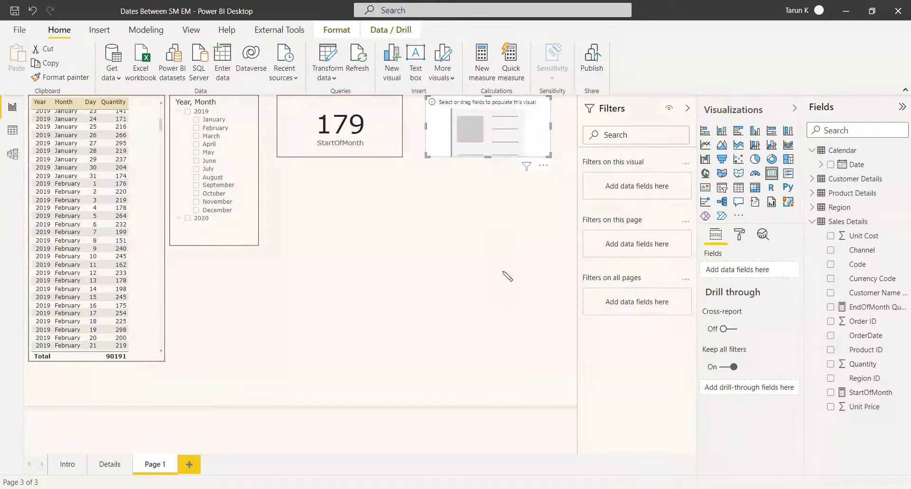
click(831, 306)
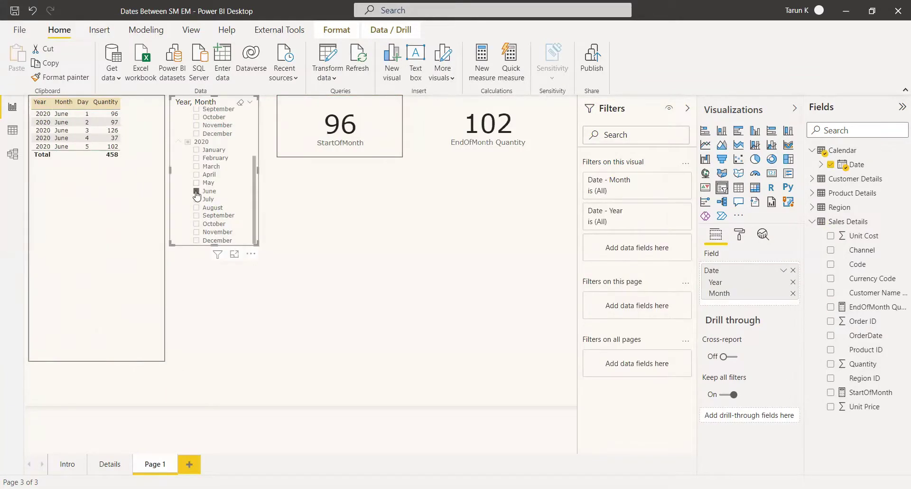
click(197, 190)
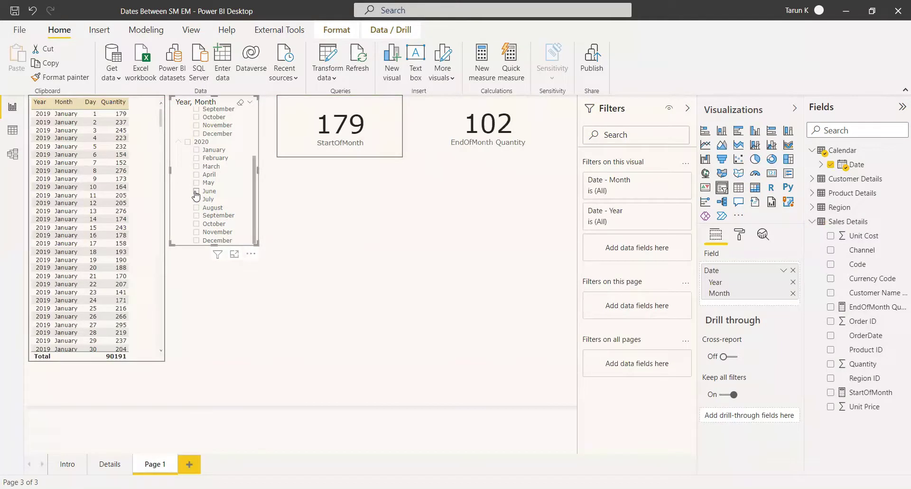
click(195, 191)
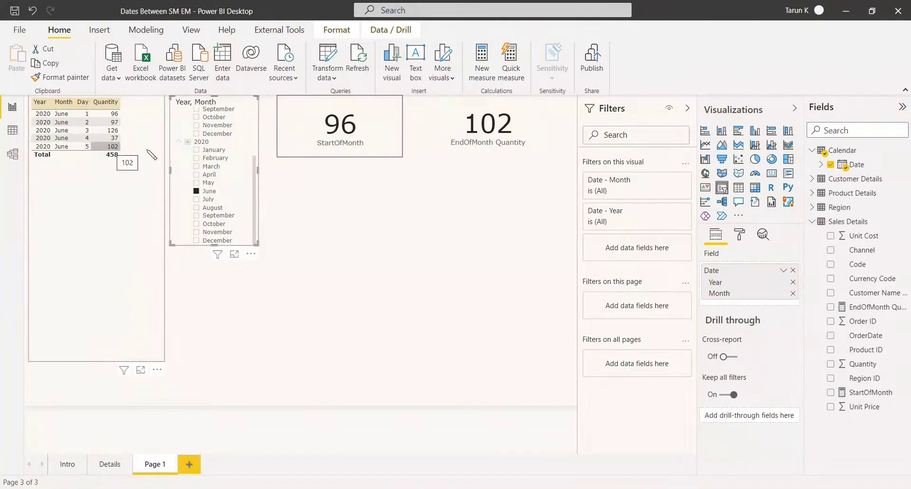
scroll(232, 211, up, 3)
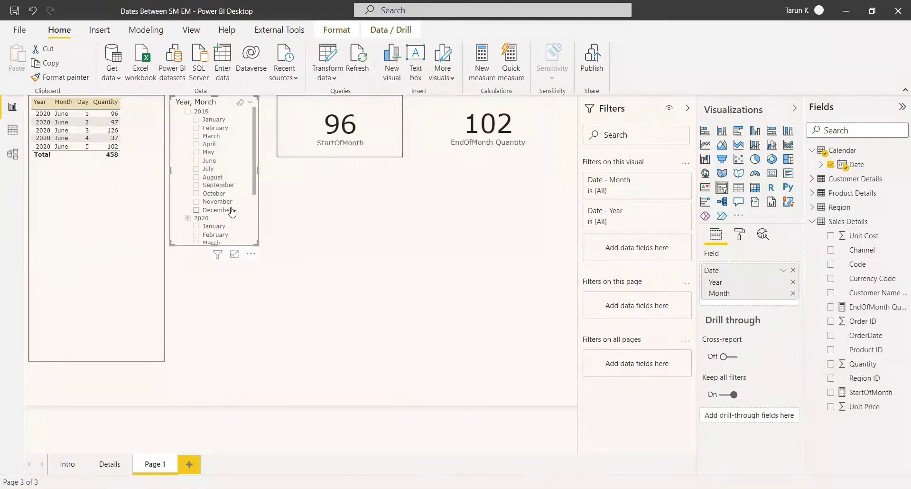
click(197, 177)
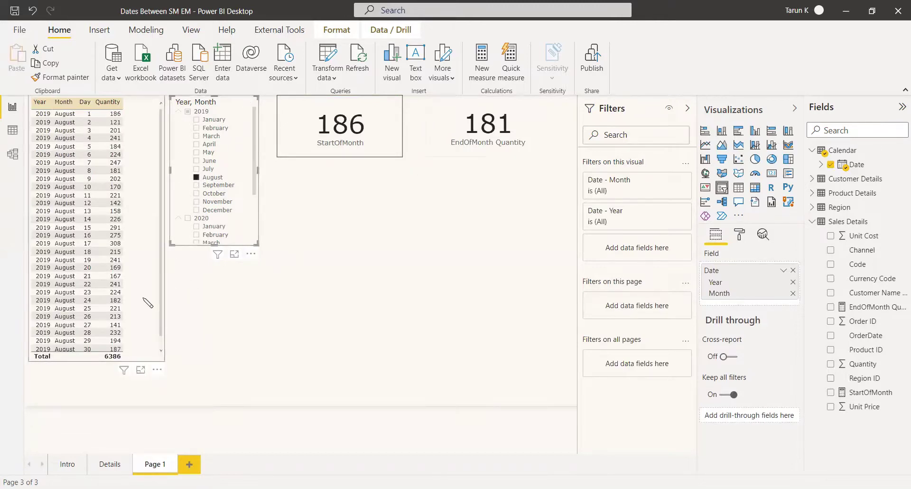
scroll(75, 333, down, 1)
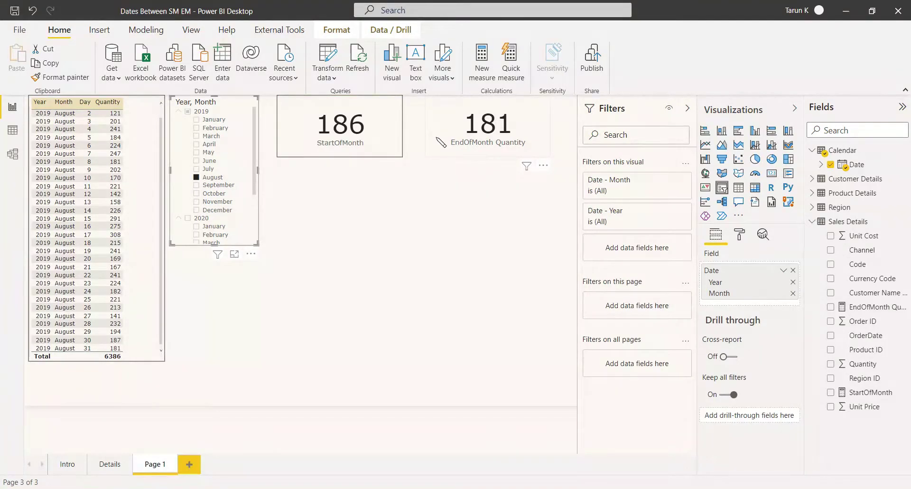
click(525, 315)
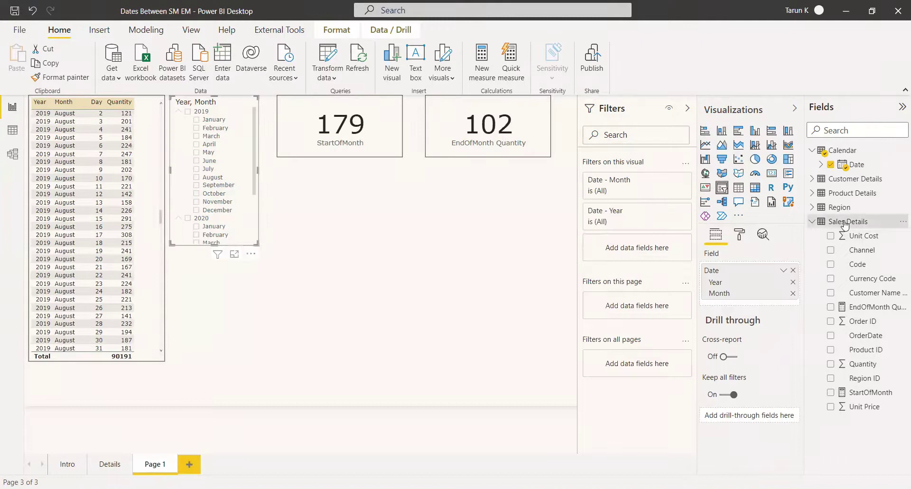
Step: Begin measure 'DateBetween Quantity = CALCULATE(SUM('Sales Details'[Quantity]), DATESBETWEEN(' in Sales Details
right_click(847, 221)
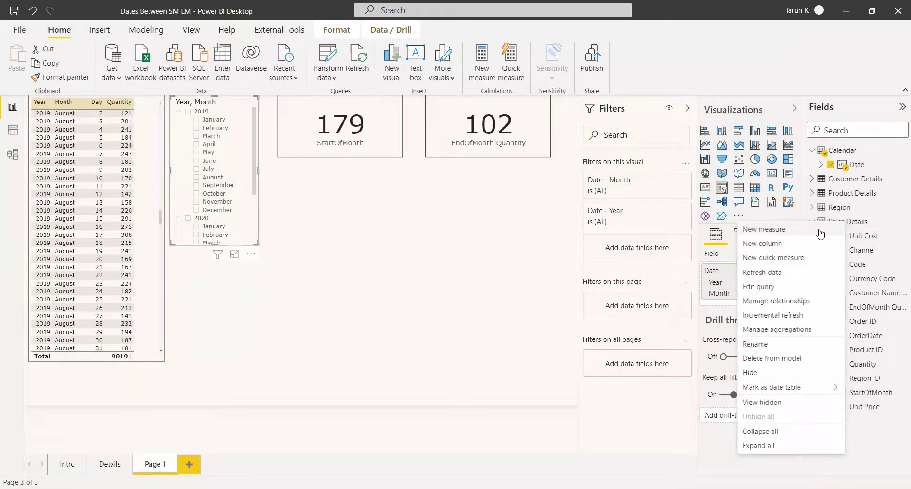
click(820, 233)
text(Date)
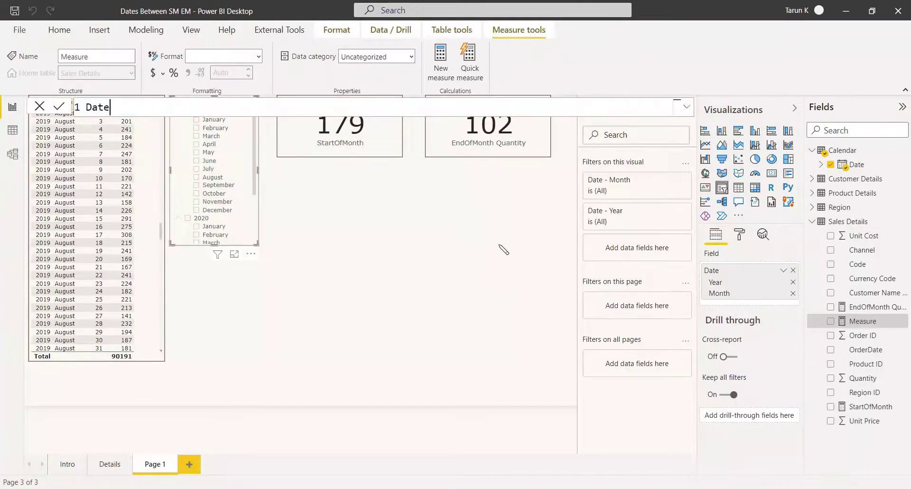
text(Between Quant)
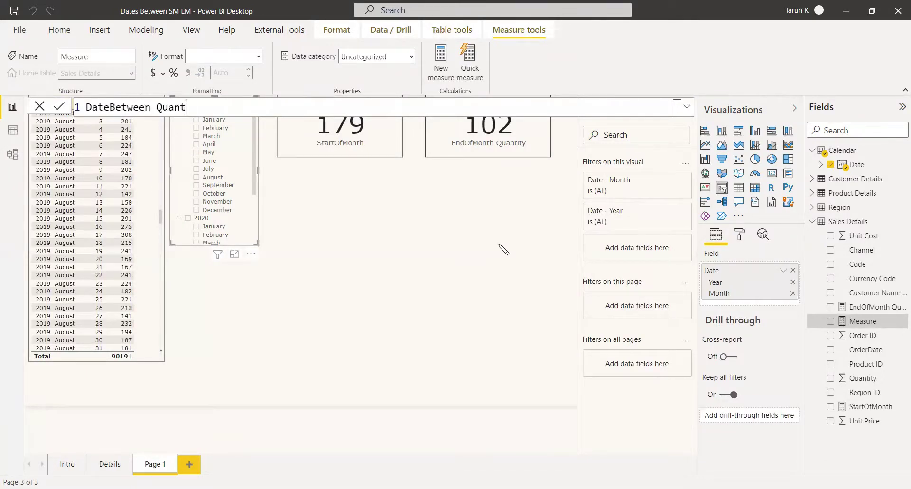
text(ity = CALCULATE()
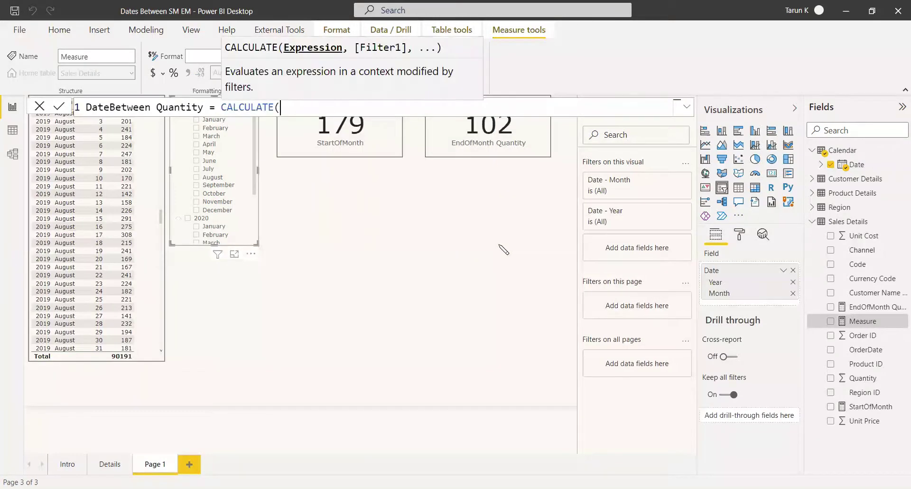
text(sum)
key(Tab)
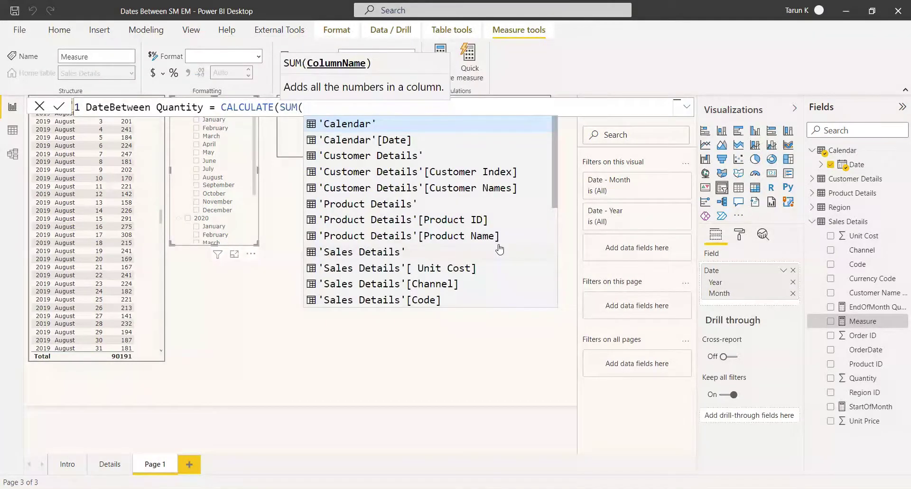
text(quan)
key(Tab)
text())
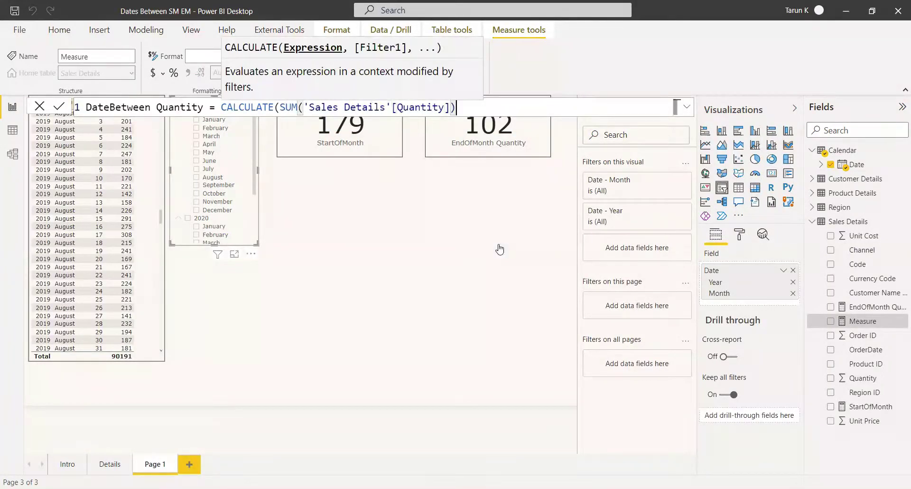
text(,)
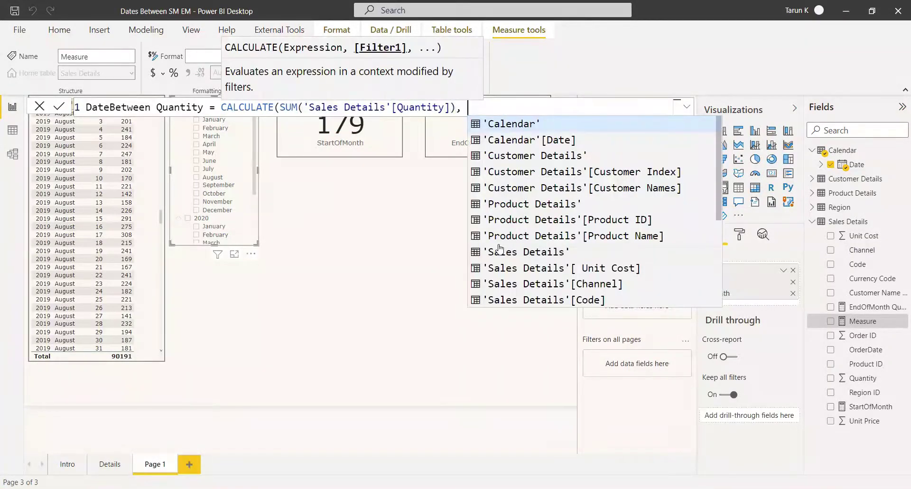
text( date)
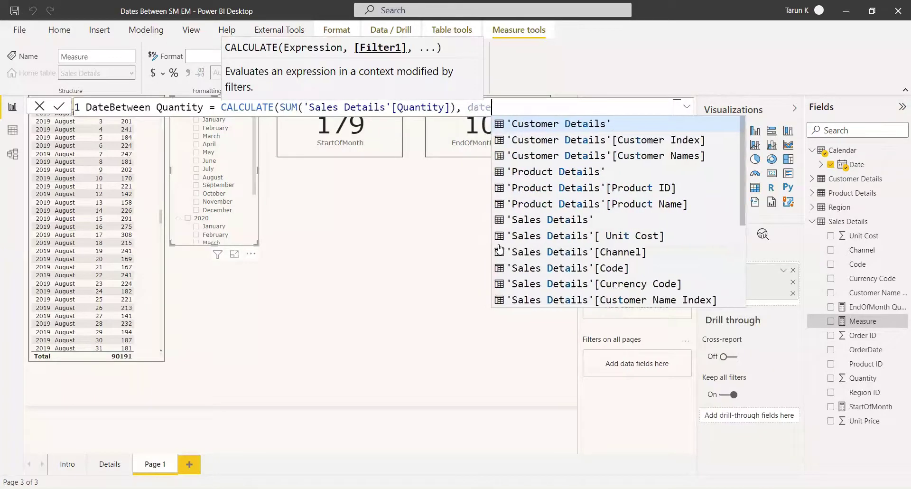
text(sbet)
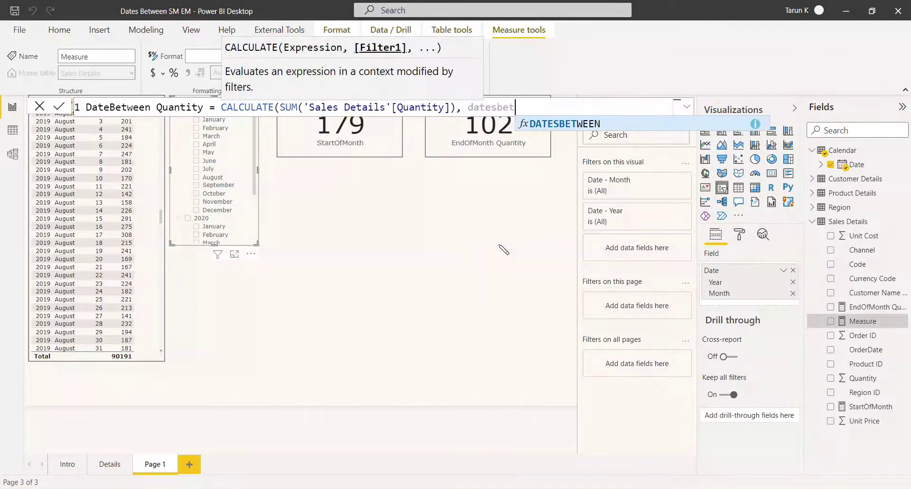
key(Tab)
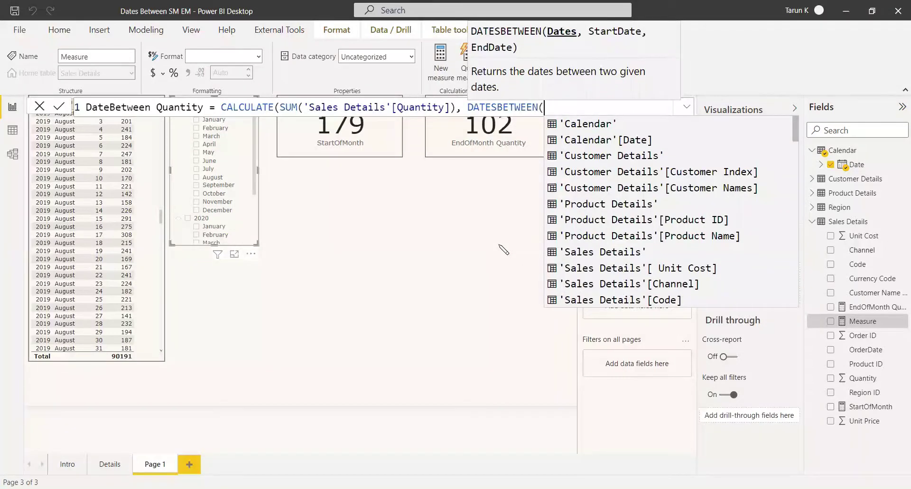
Step: Give DATESBETWEEN 'Calendar'[Date] and STARTOFMONTH('Calendar'[Date]) as its first arguments
text(c)
key(Down)
key(Down)
key(Down)
key(Down)
key(Tab)
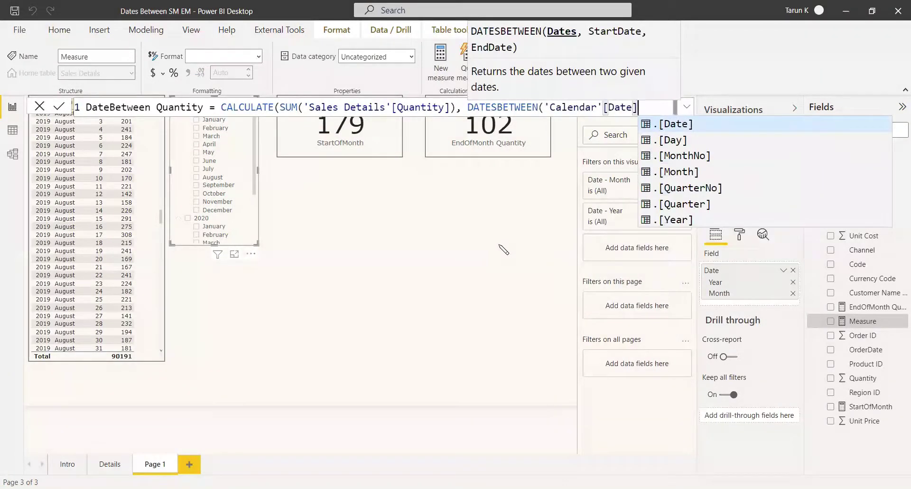
text(,)
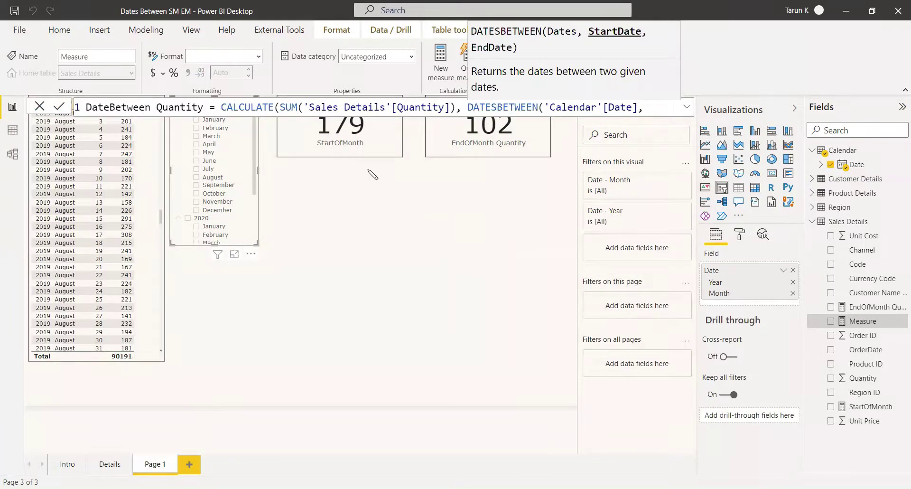
text(Start)
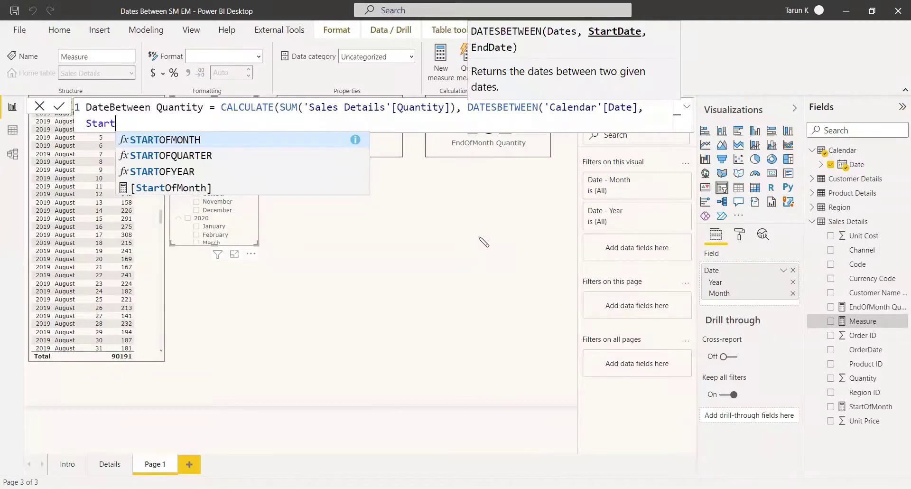
click(170, 145)
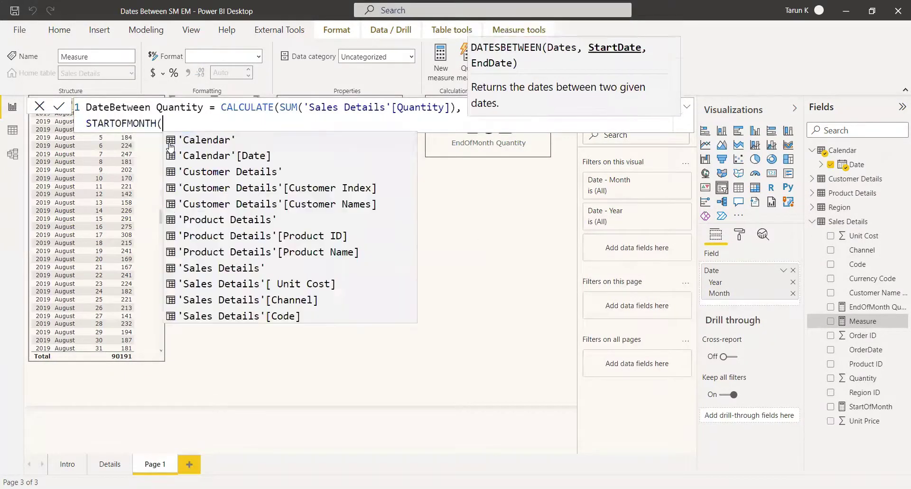
click(265, 152)
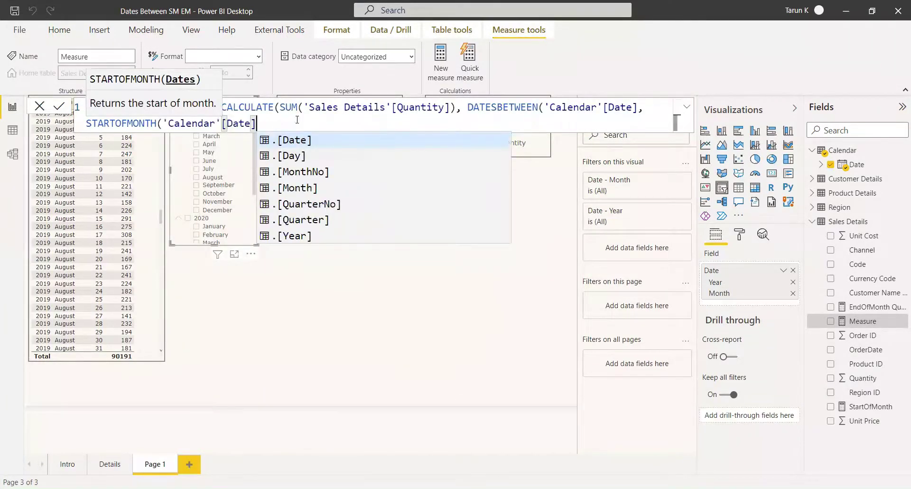
Step: Add ENDOFMONTH('Calendar'[Date]) as the end date, close the parentheses and commit the measure
text(),)
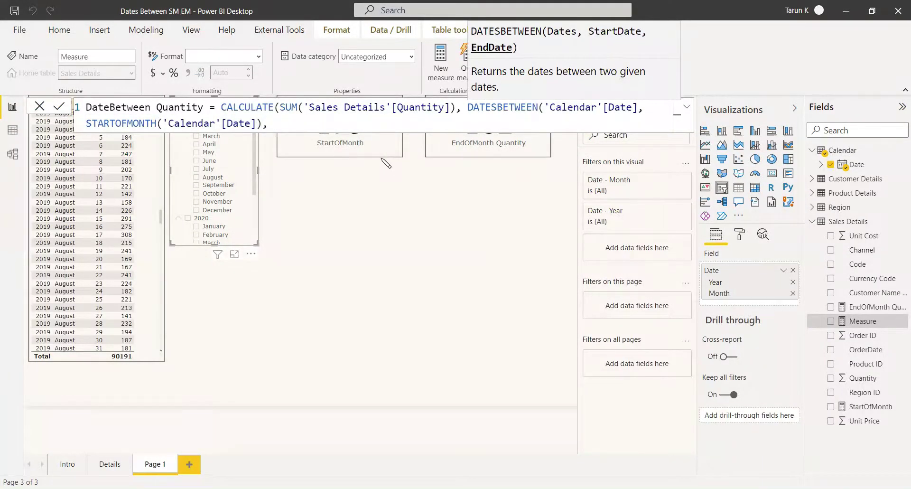
text( ENDOF)
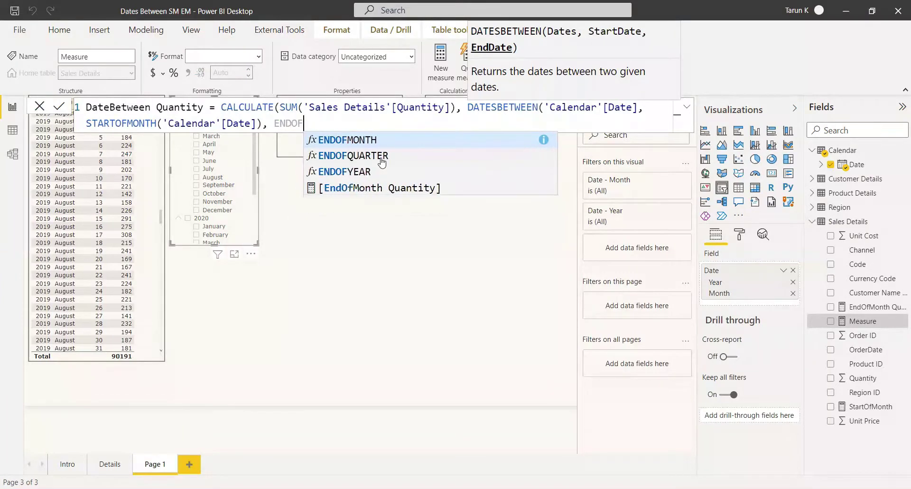
click(383, 140)
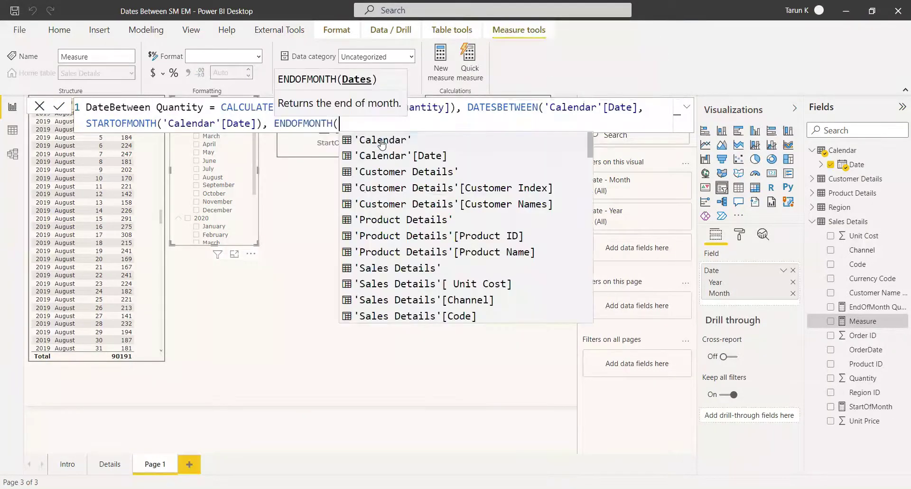
text(cale)
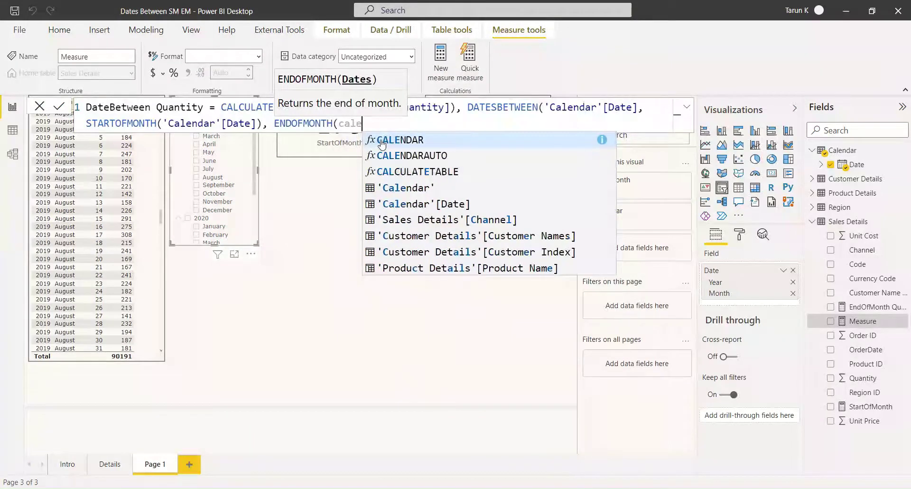
click(434, 207)
text())))
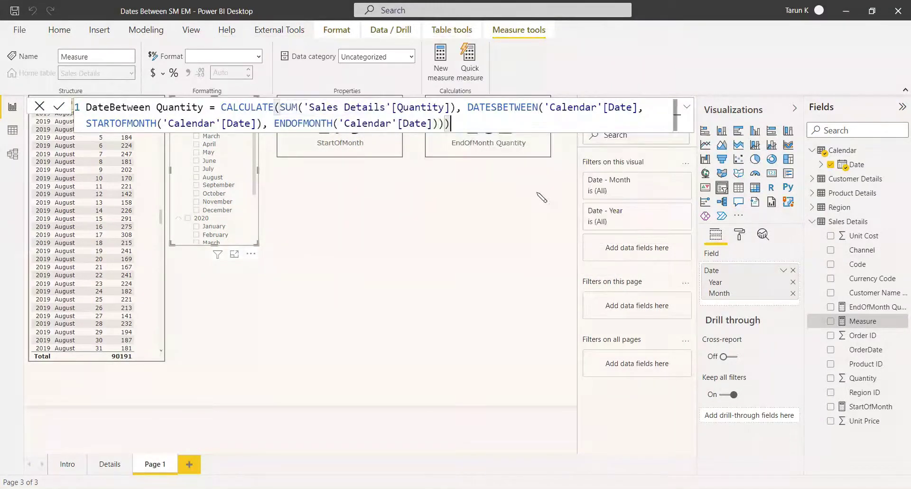
key(Return)
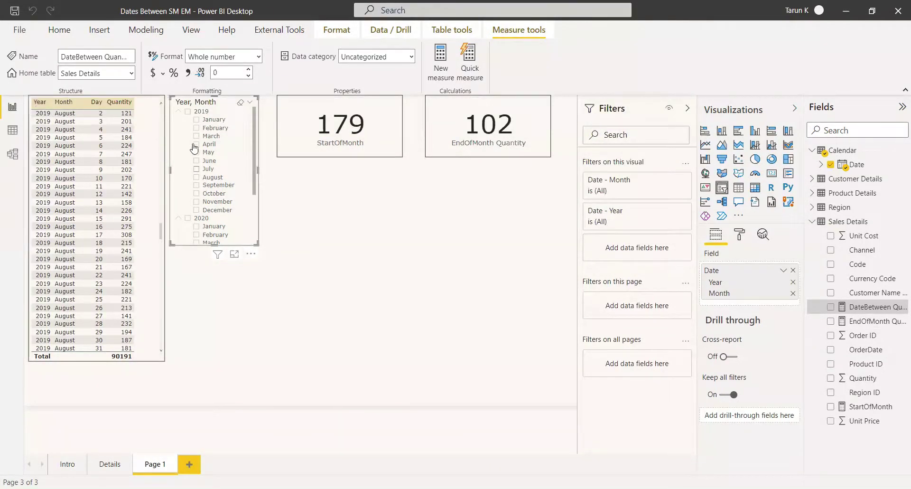
click(196, 177)
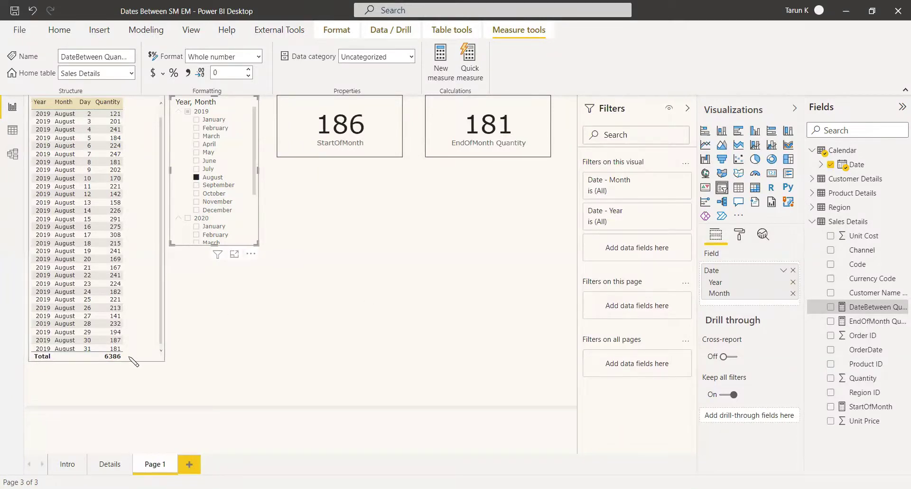
click(197, 177)
click(477, 267)
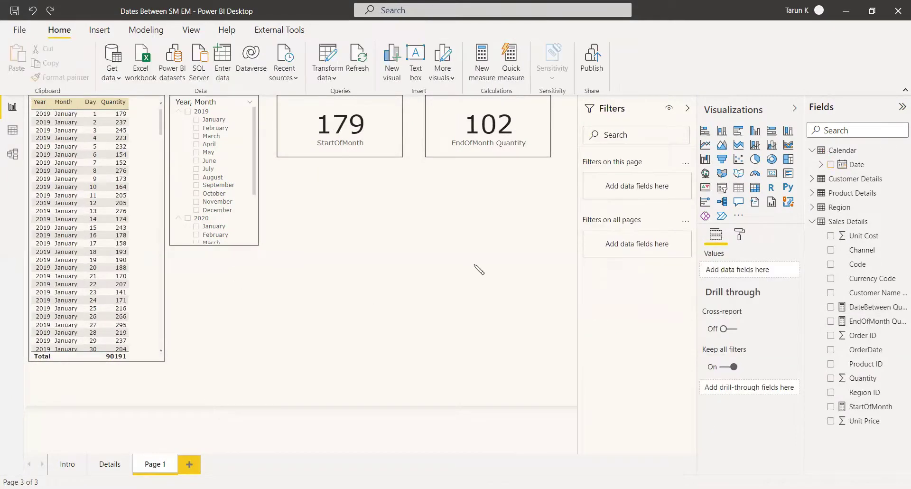
Step: Add a widened DateBetween Quantity card beside the 186 and 181 cards, then filter to August 2019 to show 6386
click(771, 173)
drag(190, 294, 360, 258)
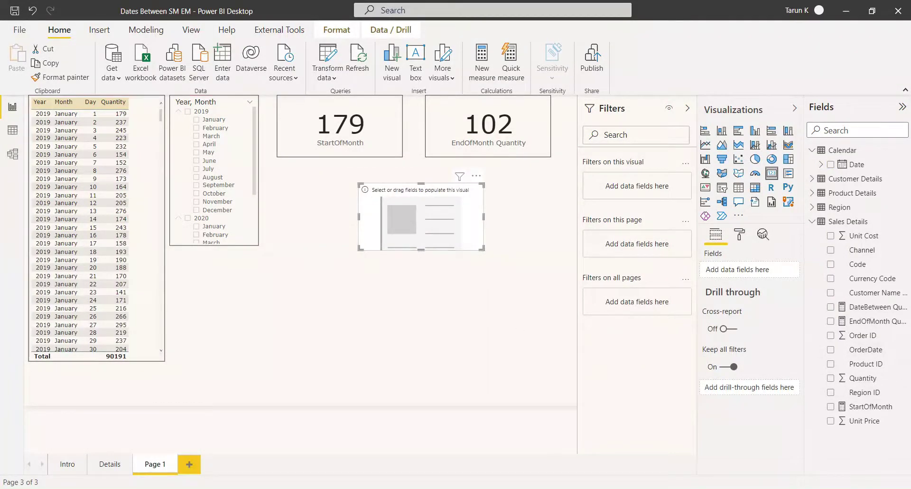
click(829, 308)
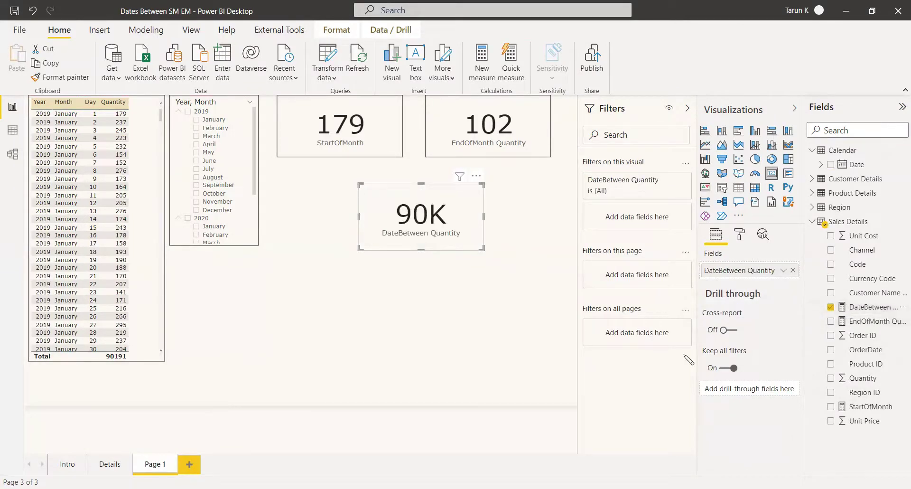
drag(358, 214, 320, 216)
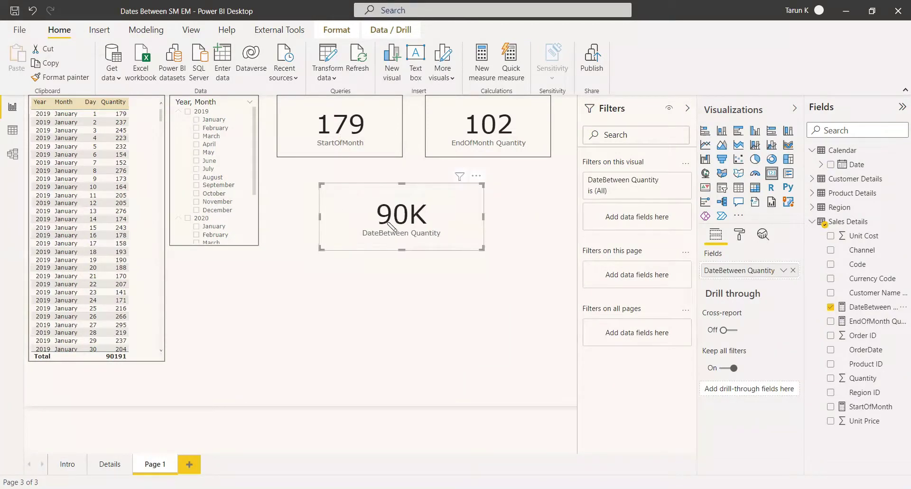
click(745, 236)
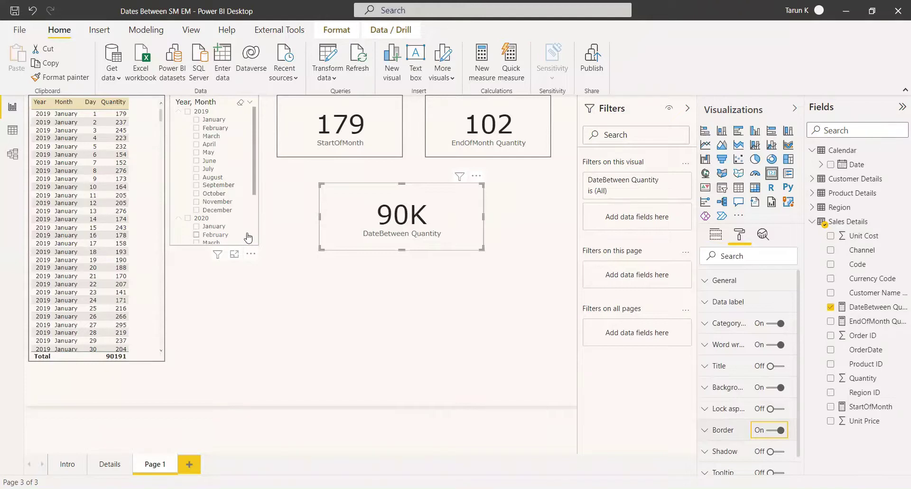
click(196, 178)
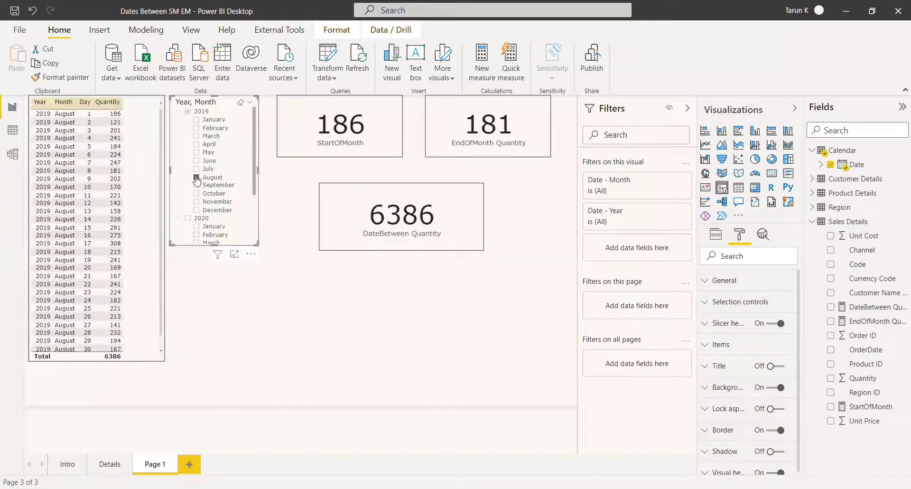